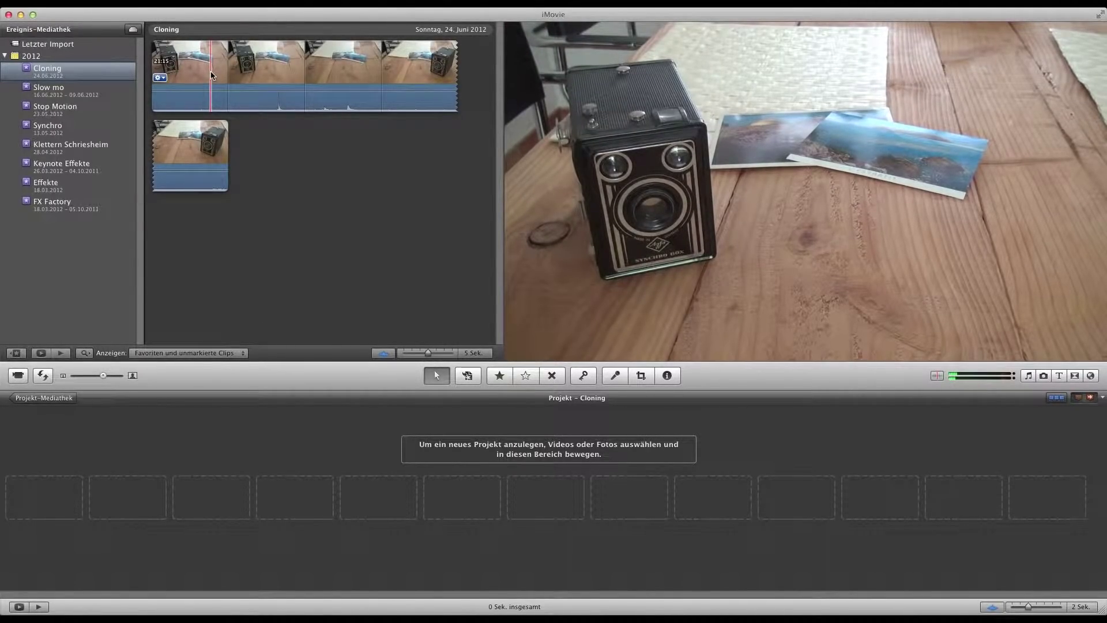
Add a 3:03 camera range to the Cloning project and overlay a second range as green screen
left_click(212, 74)
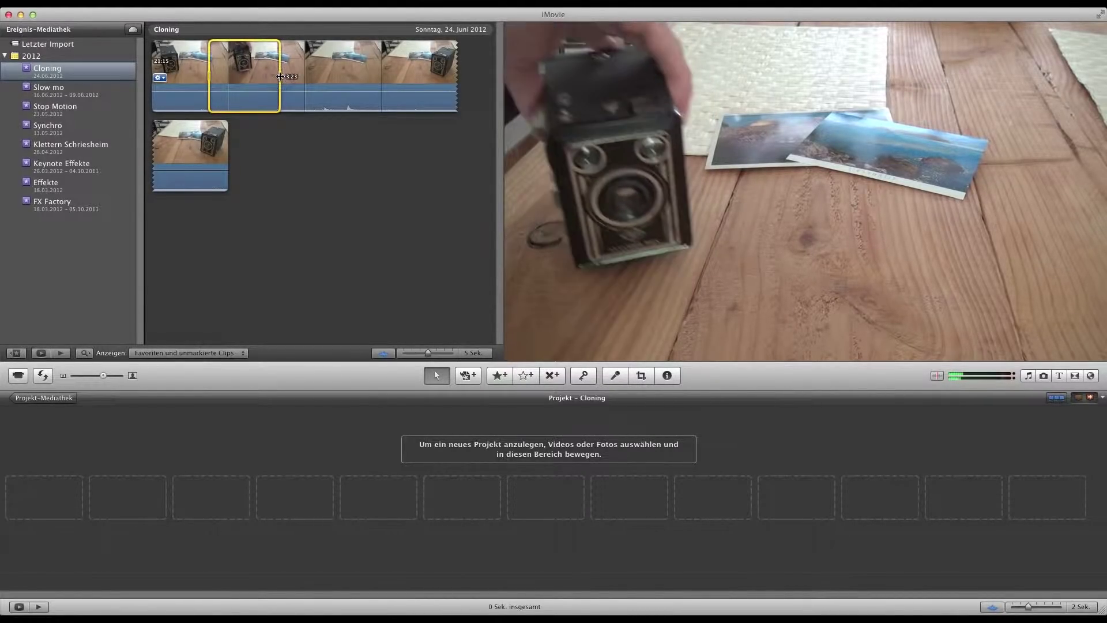
left_click_drag(281, 77, 159, 502)
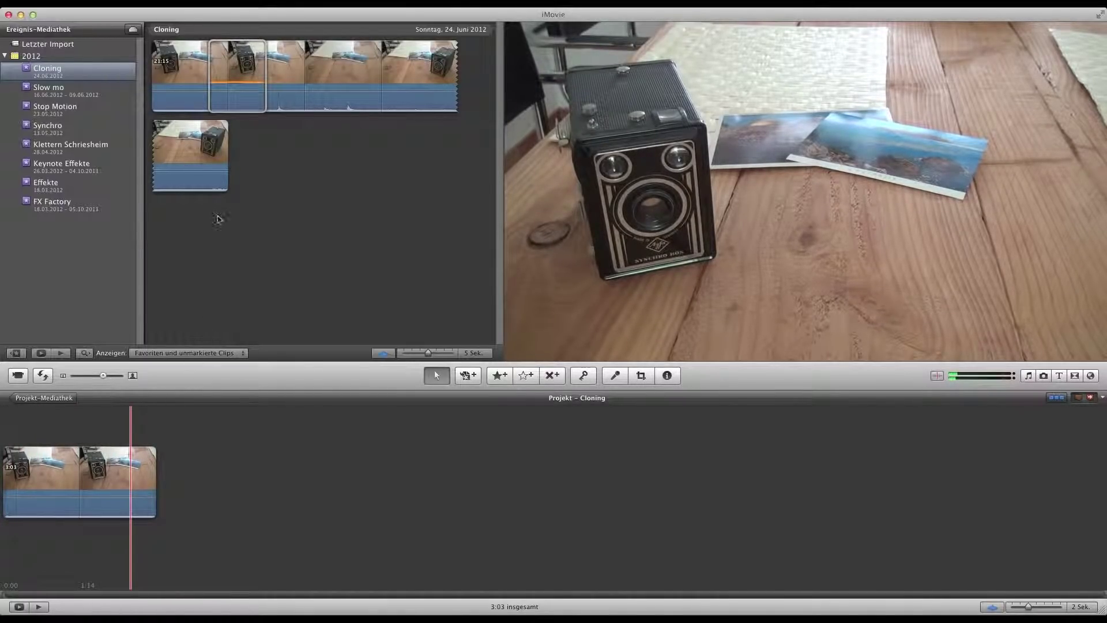
left_click(367, 72)
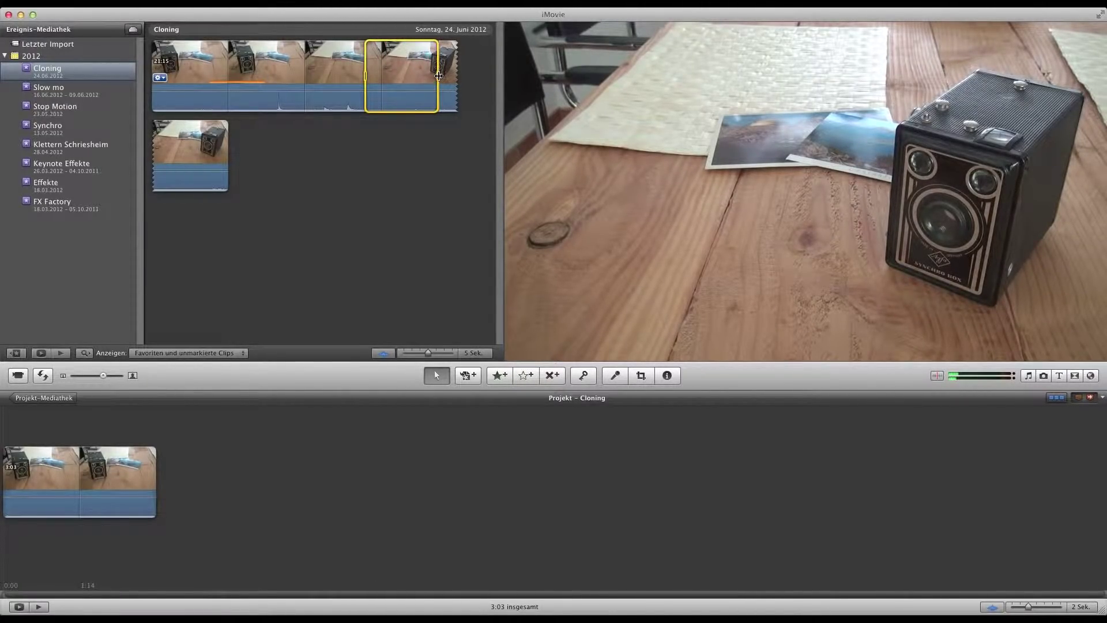
left_click_drag(153, 72, 81, 474)
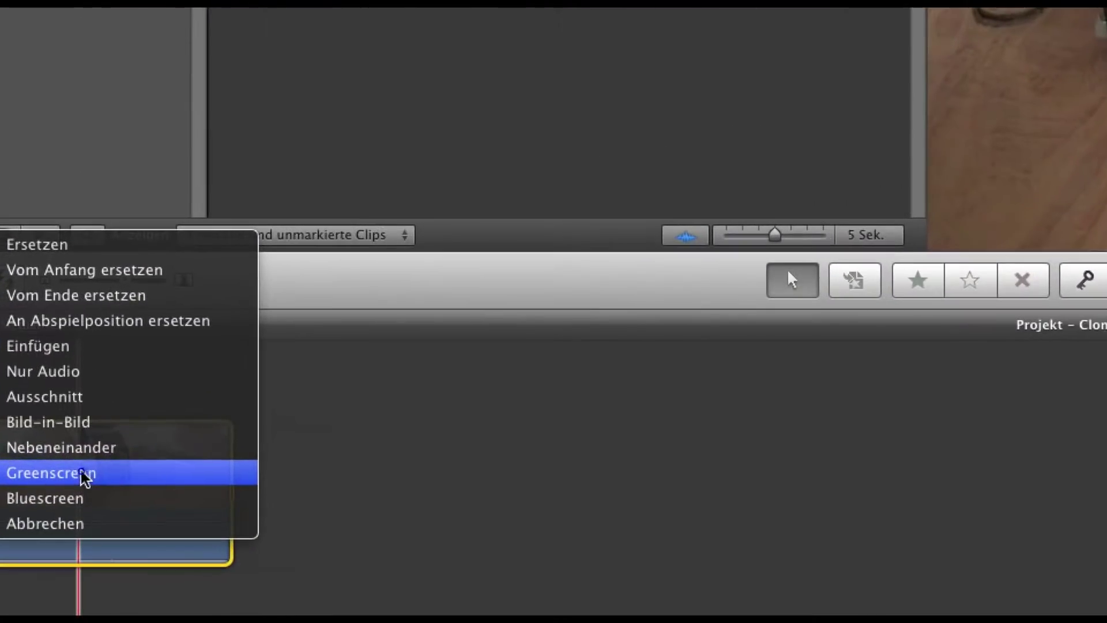
left_click(82, 474)
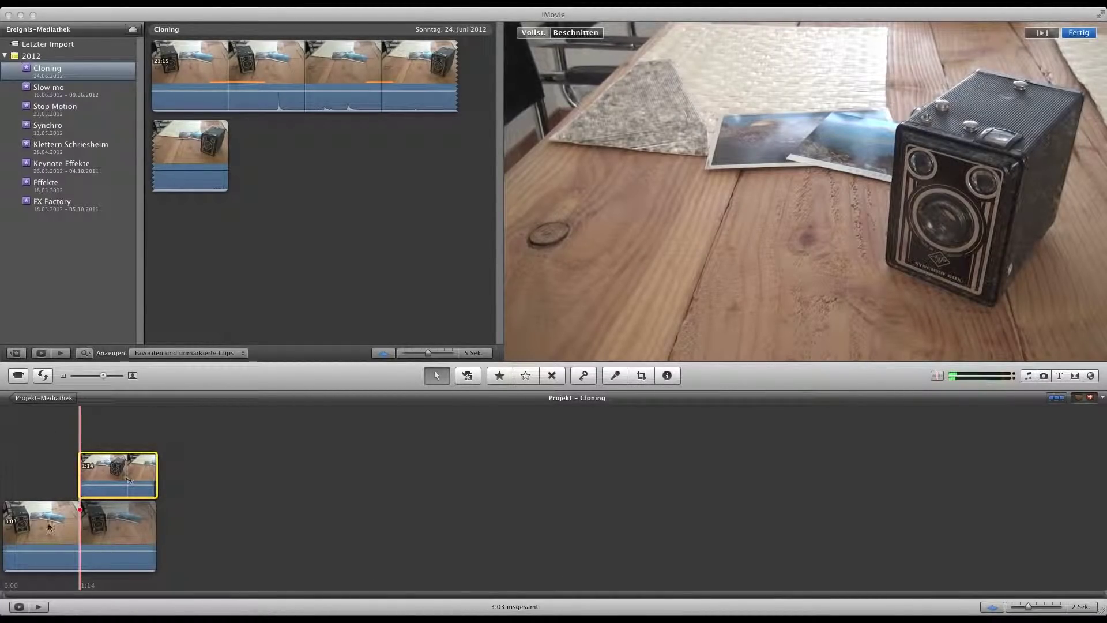
Deselect the overlay and play back the composited camera clips
left_click(51, 486)
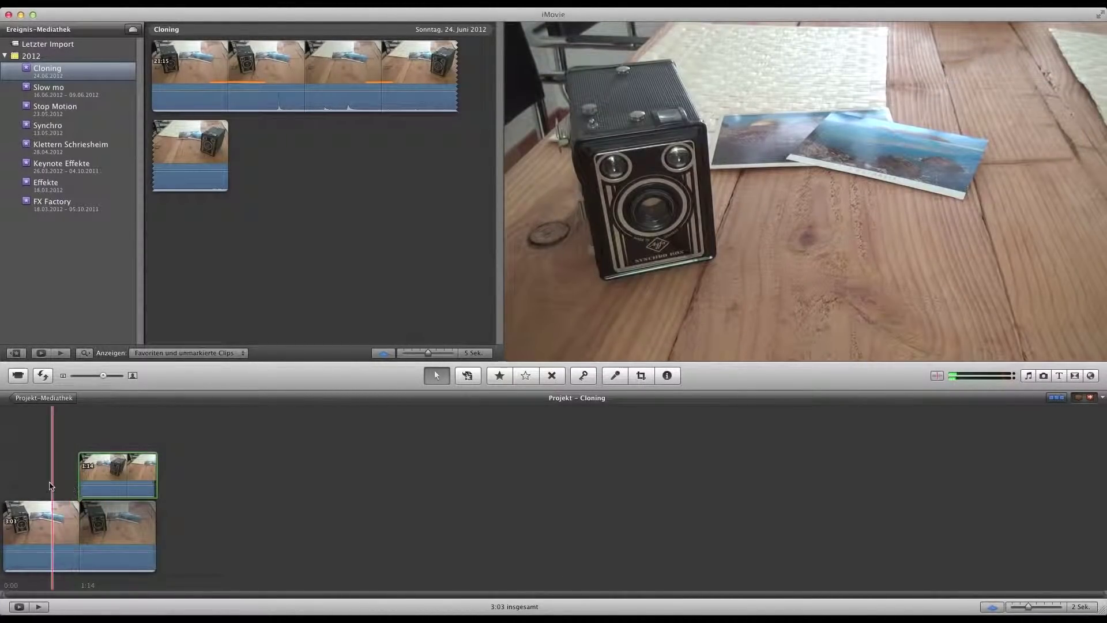
mouse_move(111, 477)
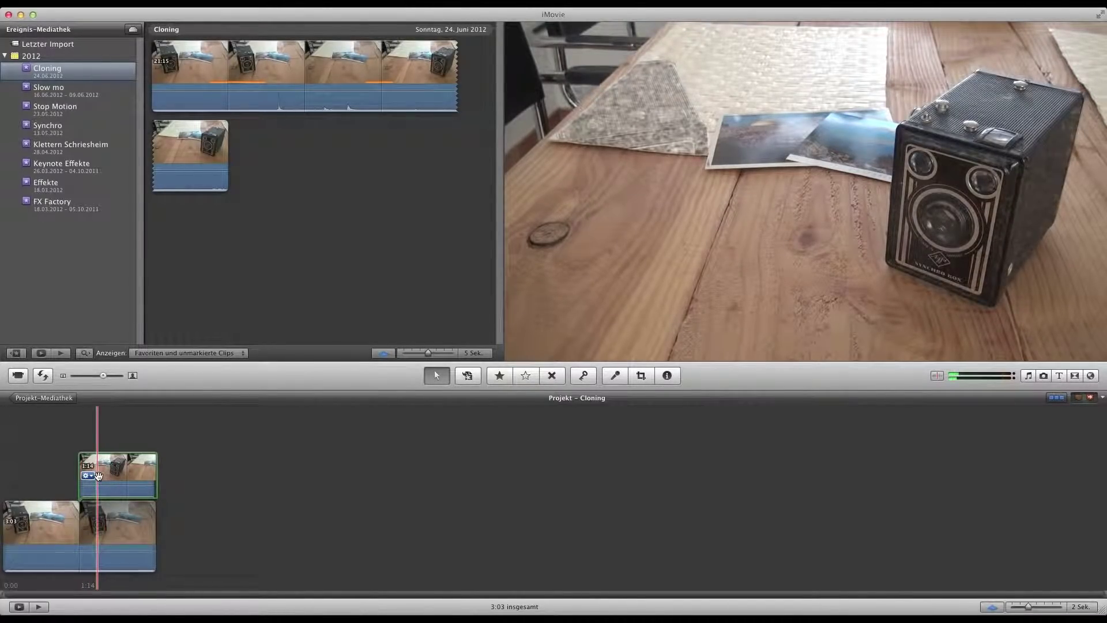
key("space")
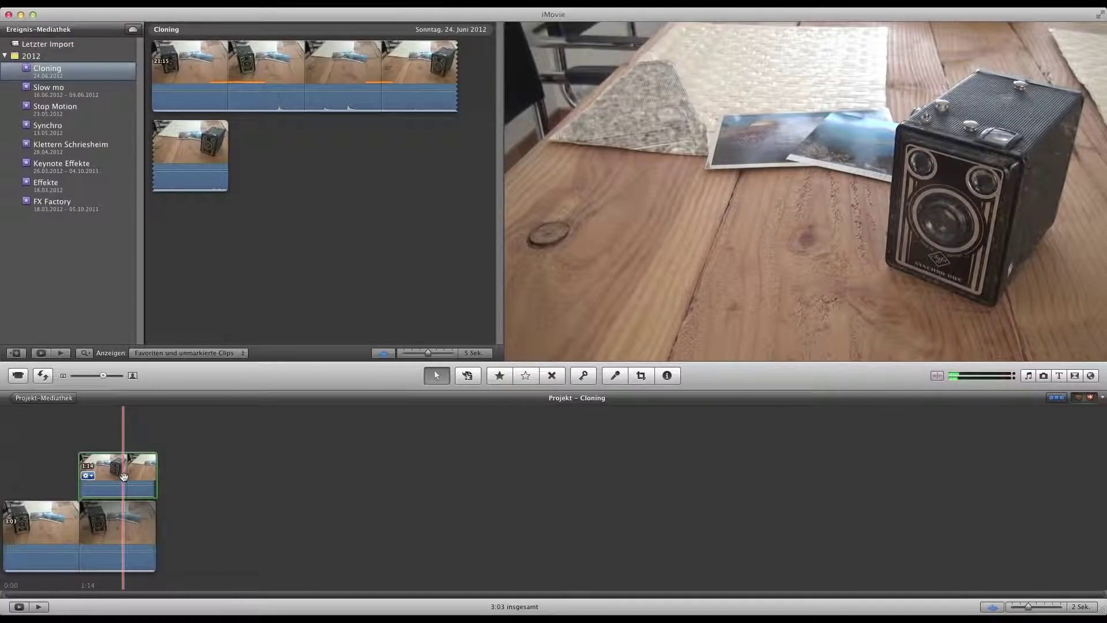
Crop the overlay to Beschnitten and skew its corners so only the right camera shows
key("c")
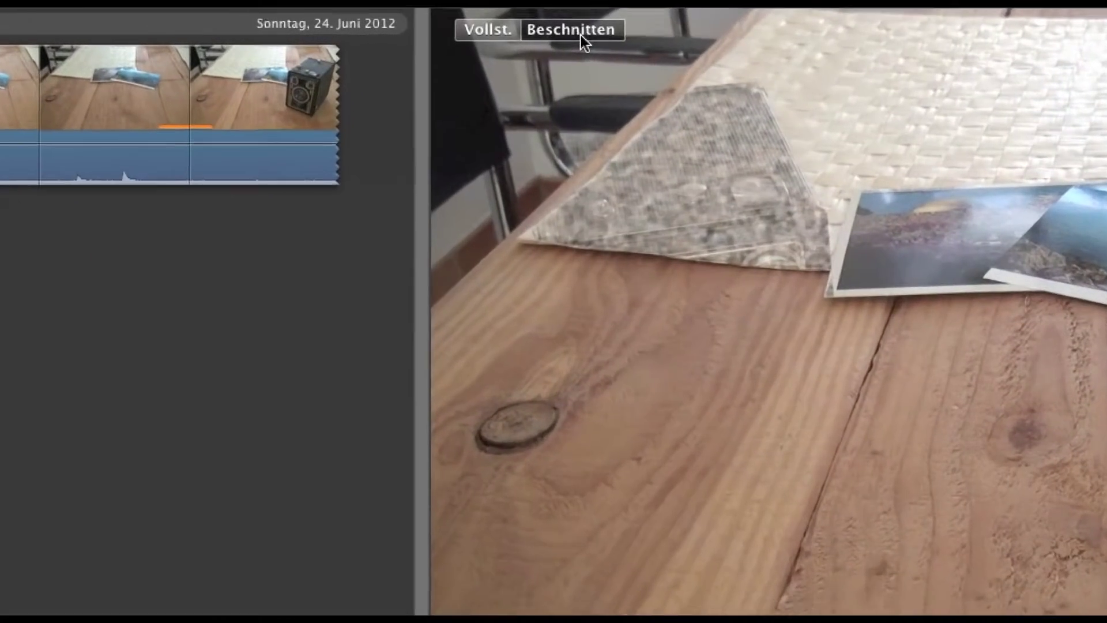
left_click(580, 34)
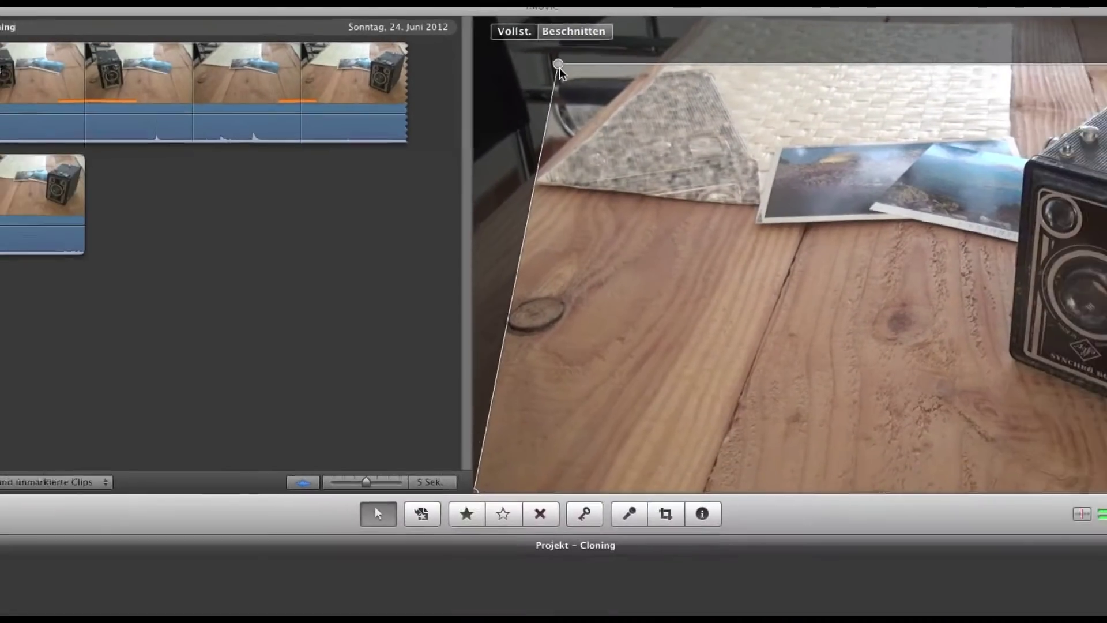
left_click_drag(549, 75, 1099, 41)
left_click_drag(838, 36, 849, 23)
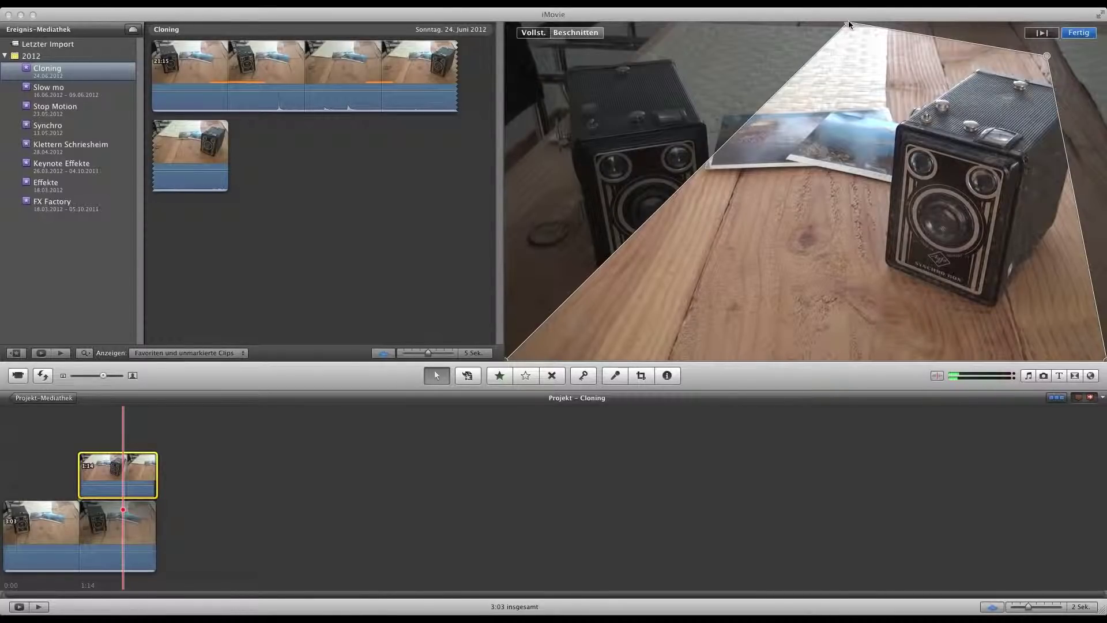
left_click_drag(1047, 56, 1067, 133)
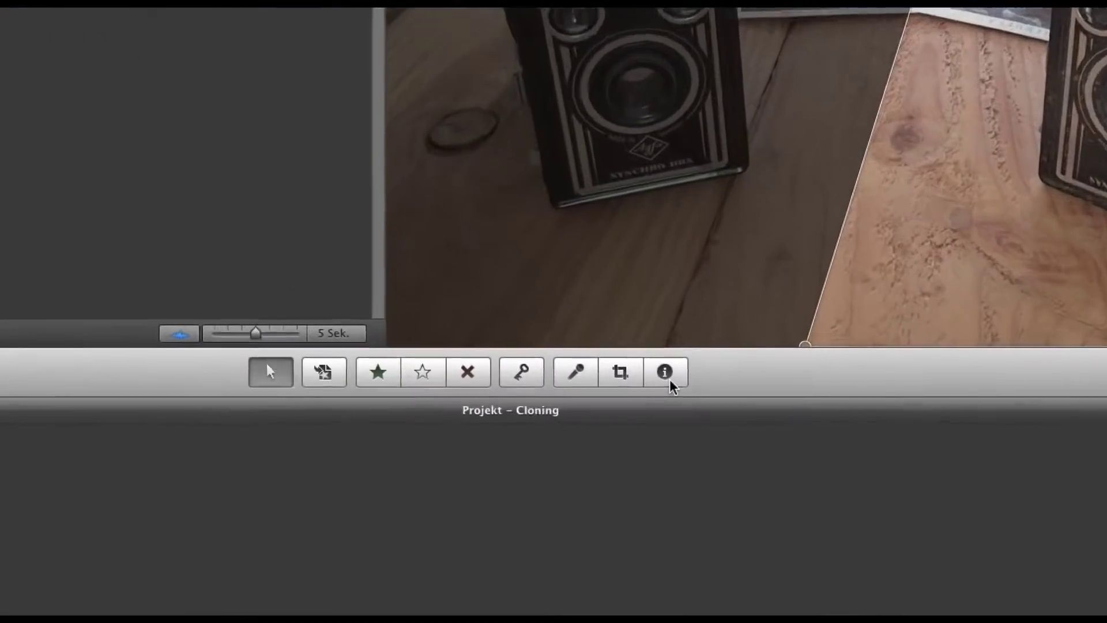
In the overlay clip's Video settings, lower the green value to 79%
left_click(668, 378)
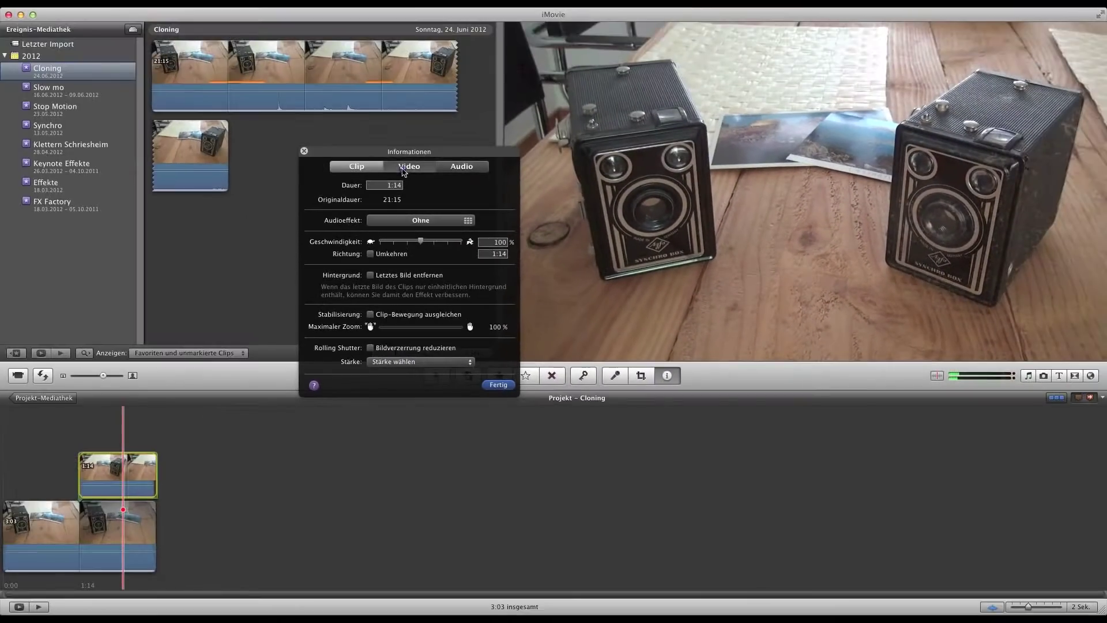
left_click(147, 0)
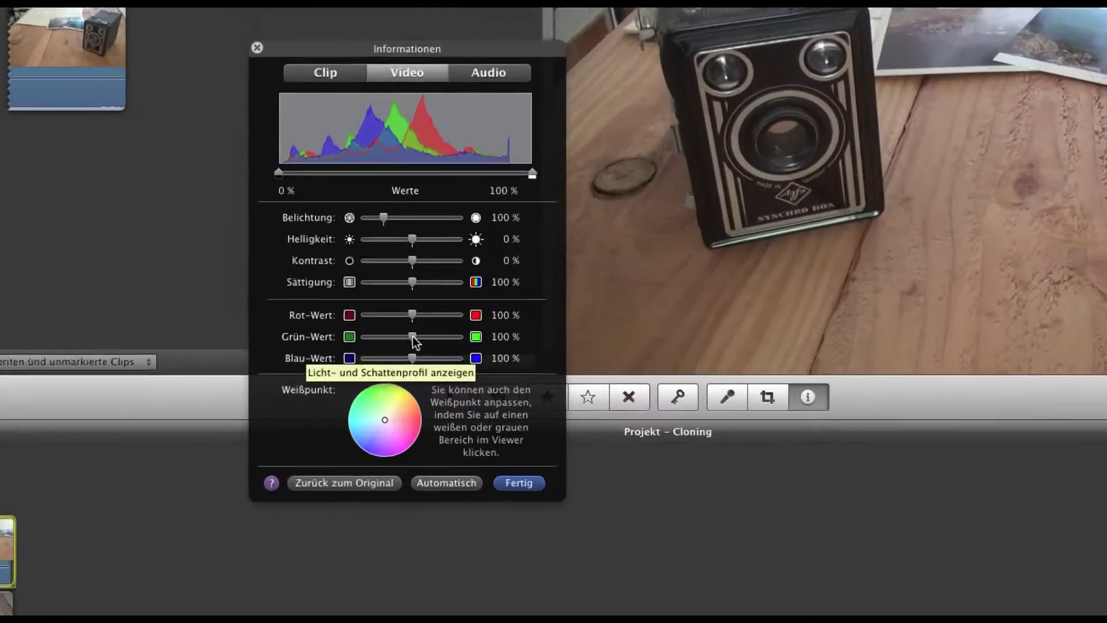
left_click_drag(412, 339, 405, 338)
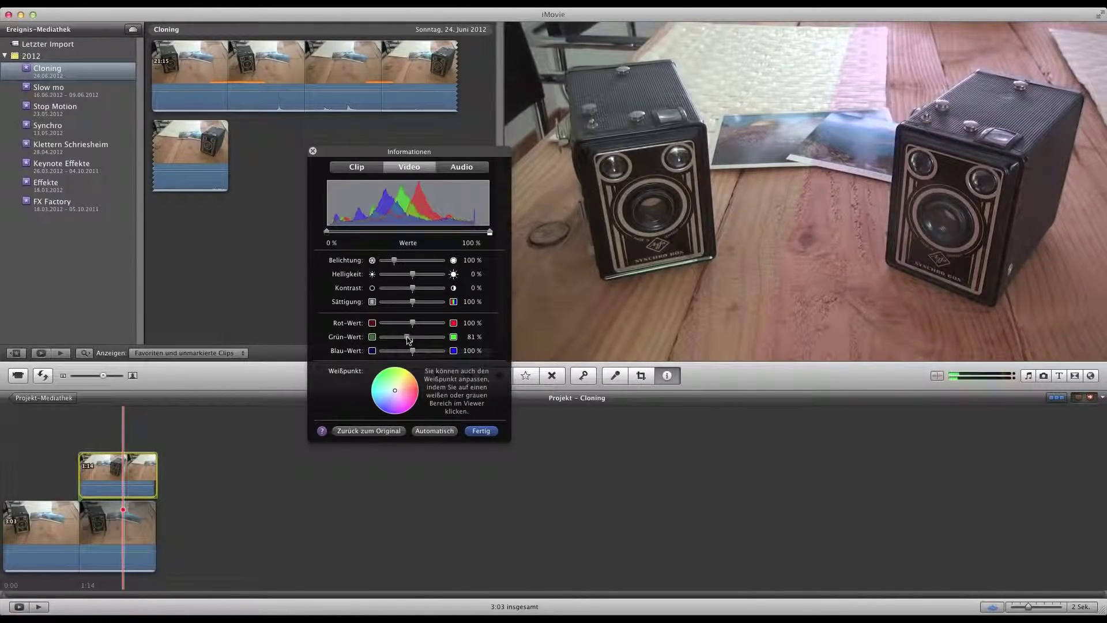
left_click_drag(408, 340, 412, 341)
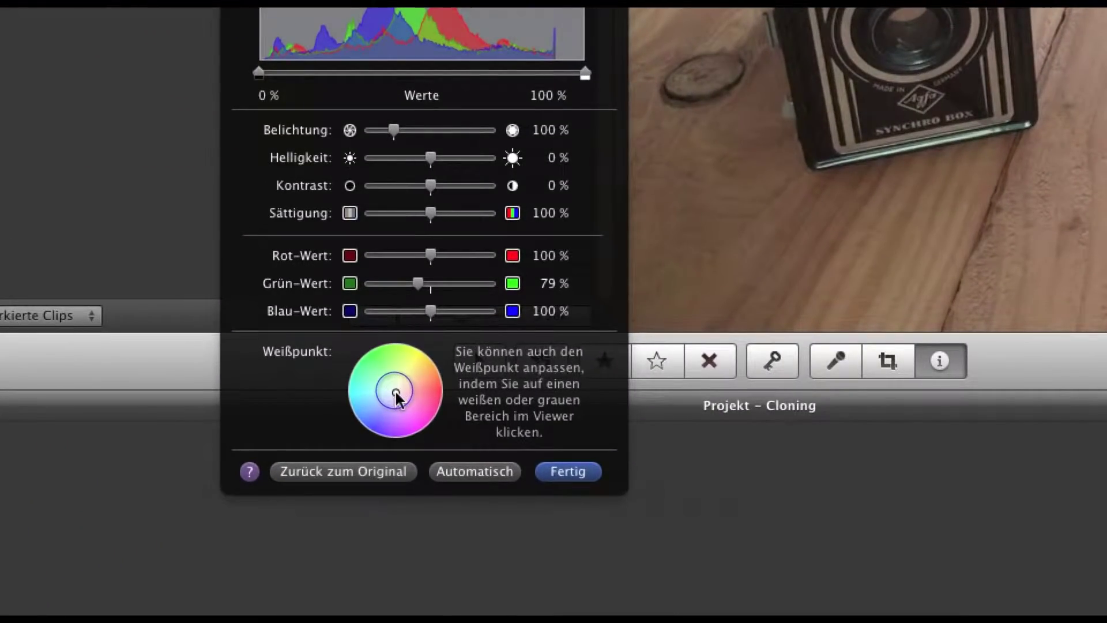
Shift the overlay's white point toward neutral to remove the pink tint
left_click_drag(394, 390, 399, 394)
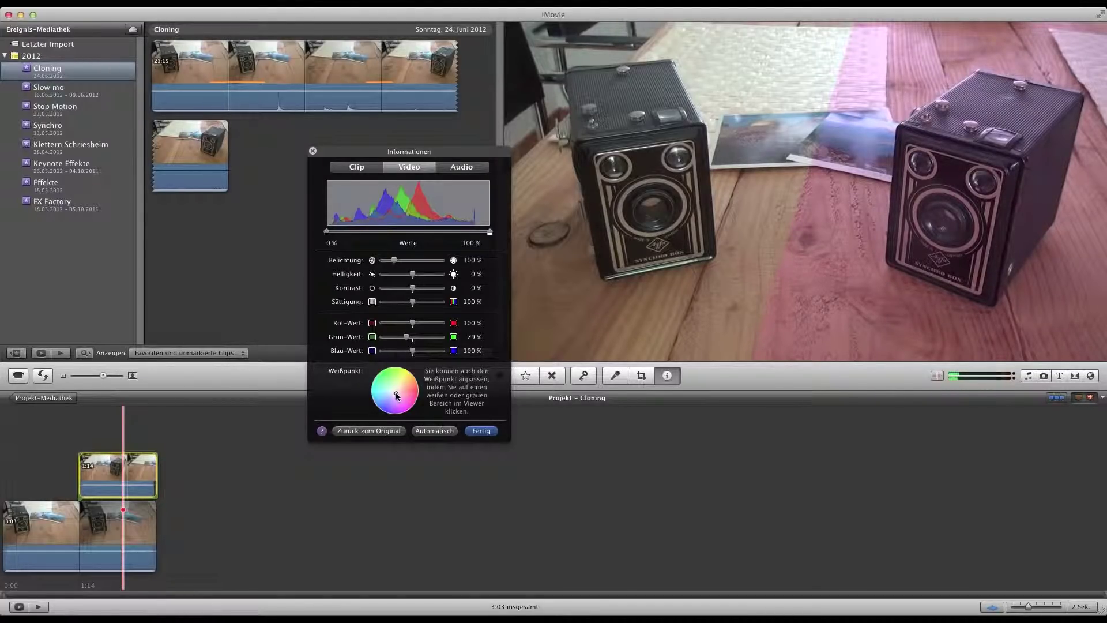
left_click_drag(397, 392, 382, 381)
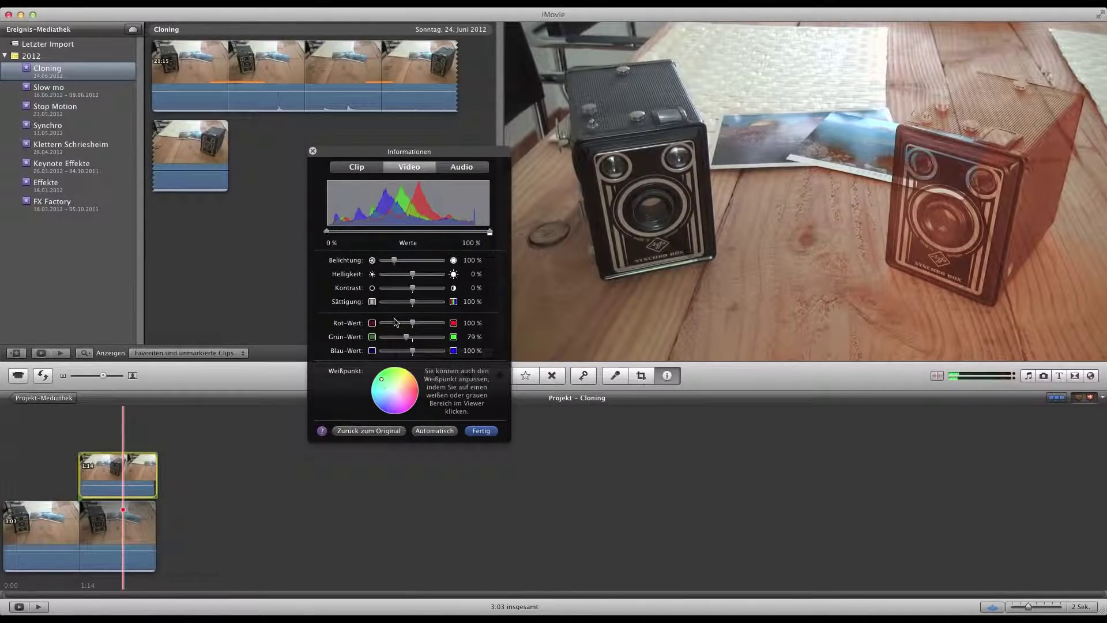
mouse_move(413, 303)
left_mouse_down()
mouse_move(382, 304)
mouse_move(410, 304)
left_mouse_up()
left_click_drag(381, 382, 400, 400)
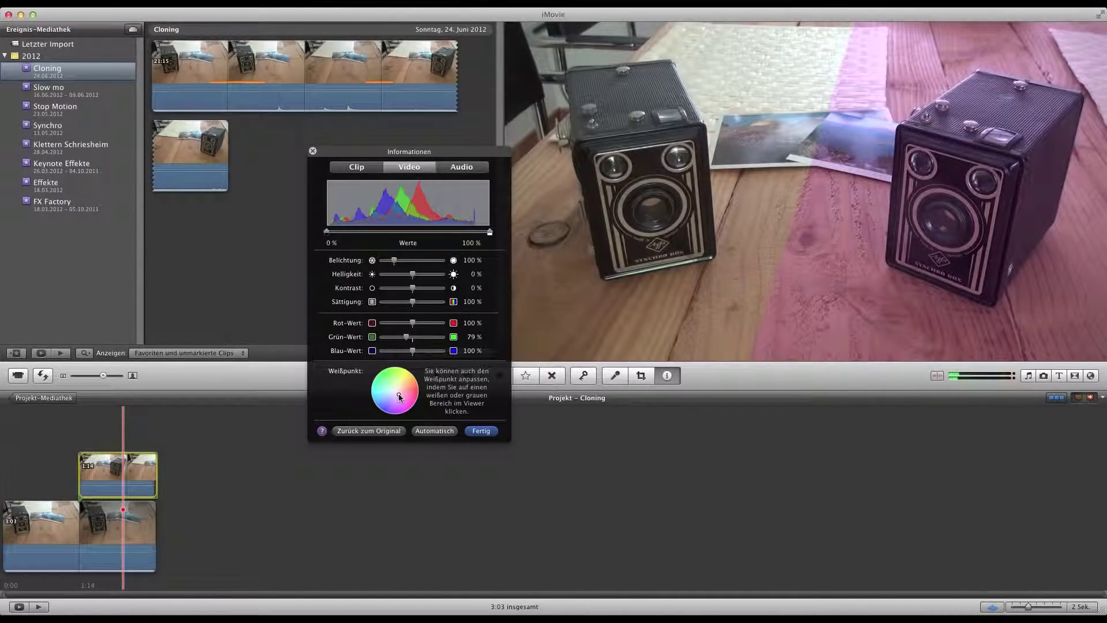
For the background clip, neutralise the white point, set green to 89% and brightness to 10%
left_click(481, 431)
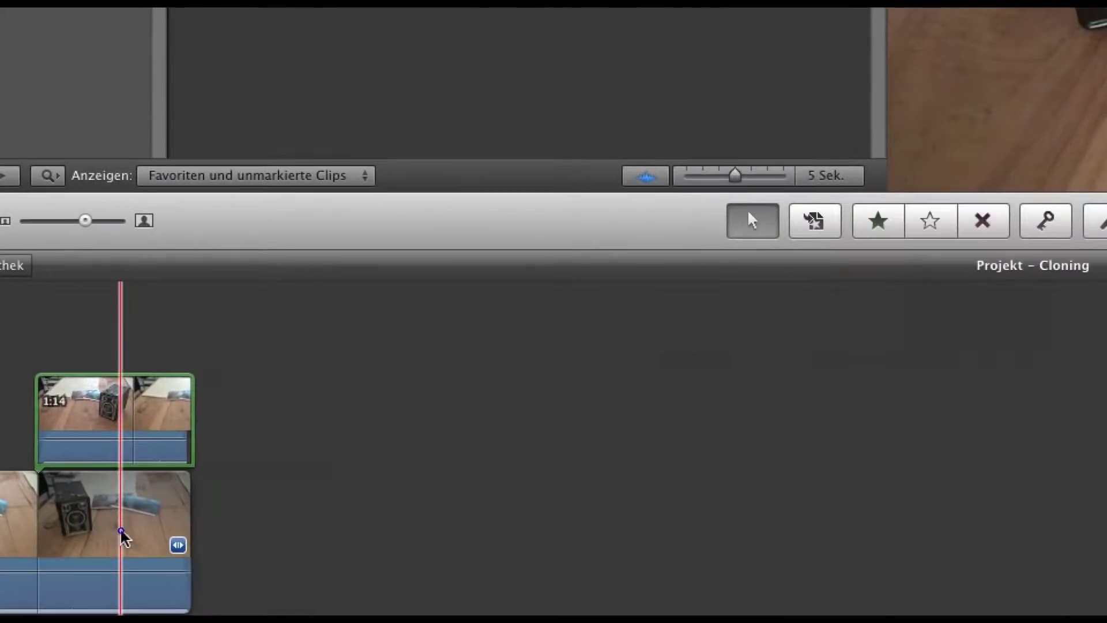
left_click(121, 531)
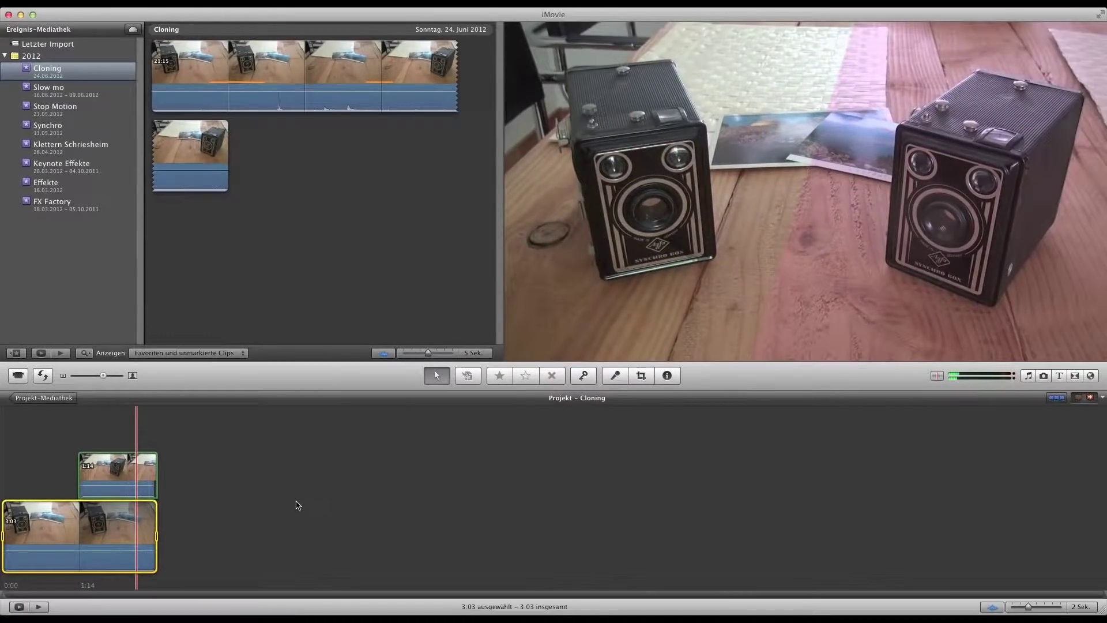
key("i")
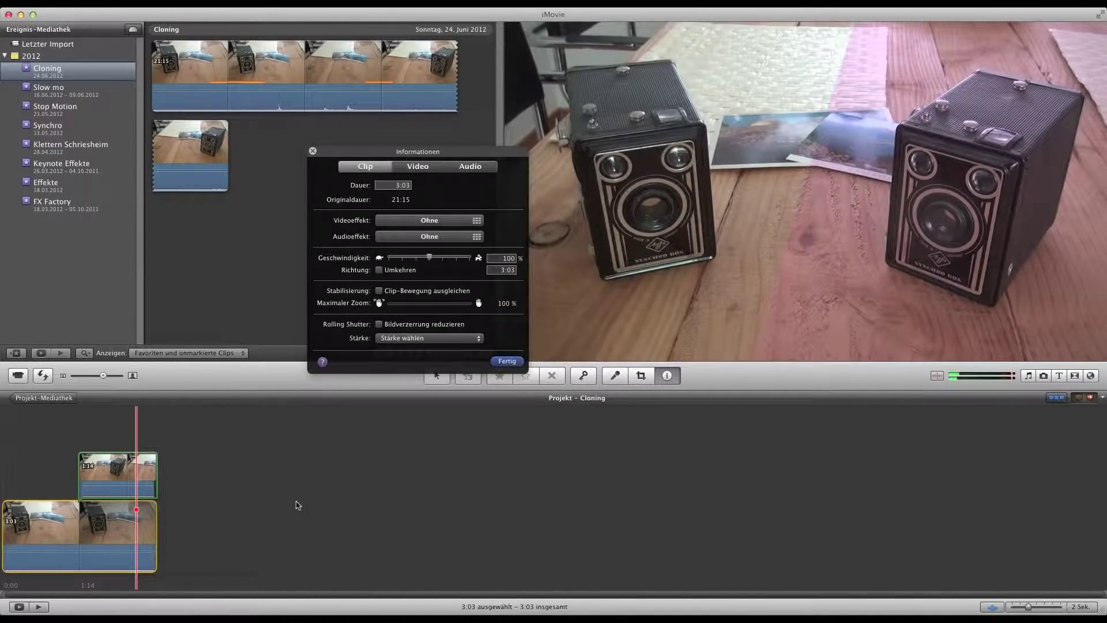
left_click(429, 167)
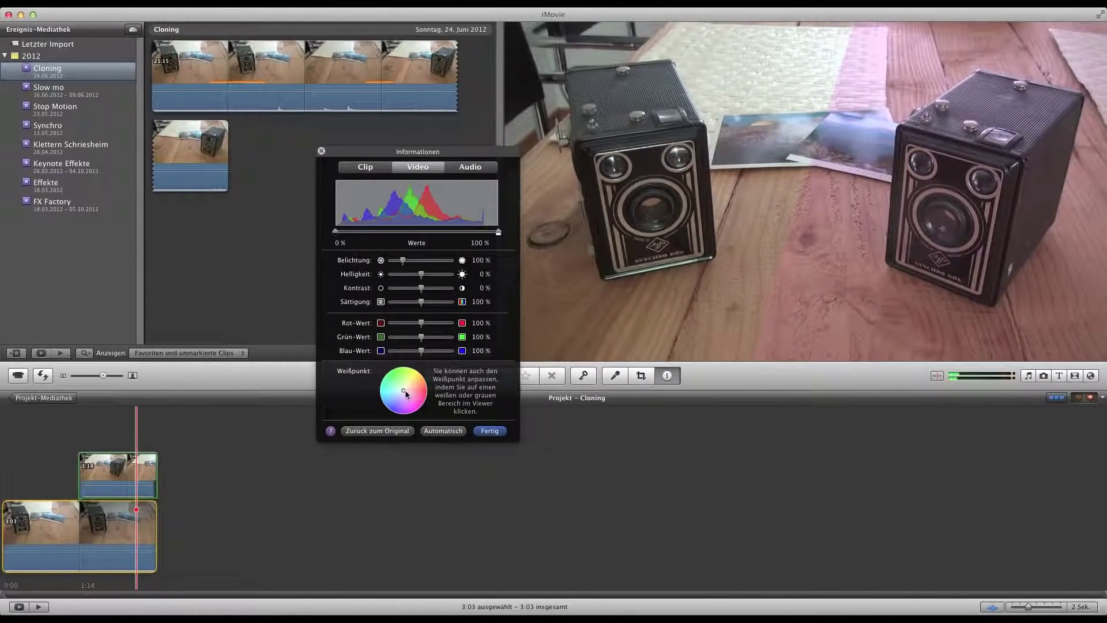
left_click_drag(405, 394, 410, 396)
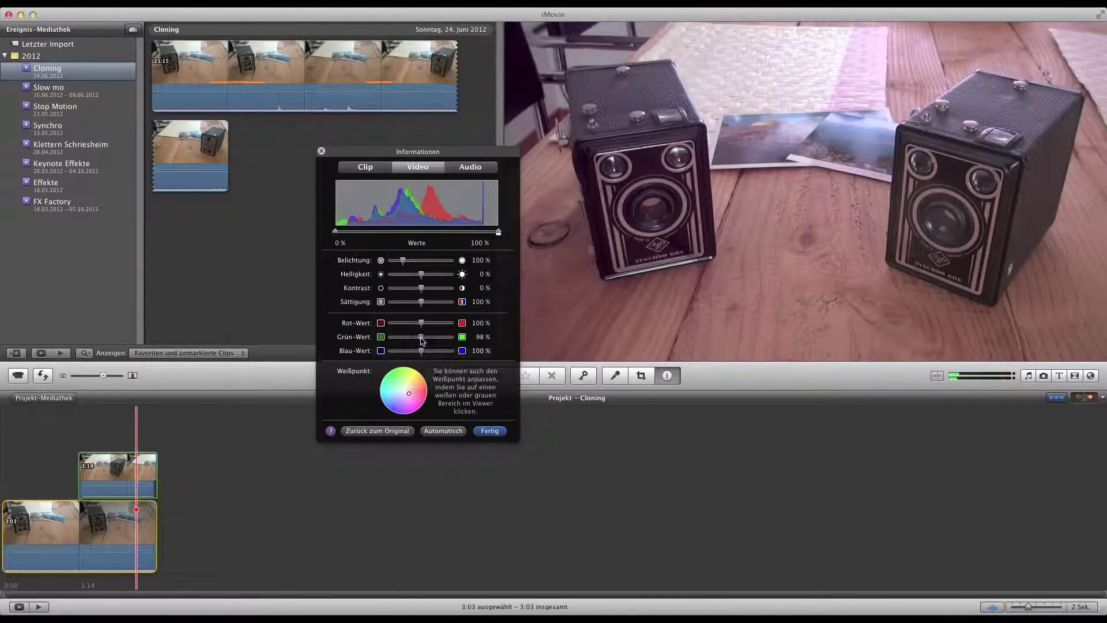
left_click_drag(421, 338, 417, 339)
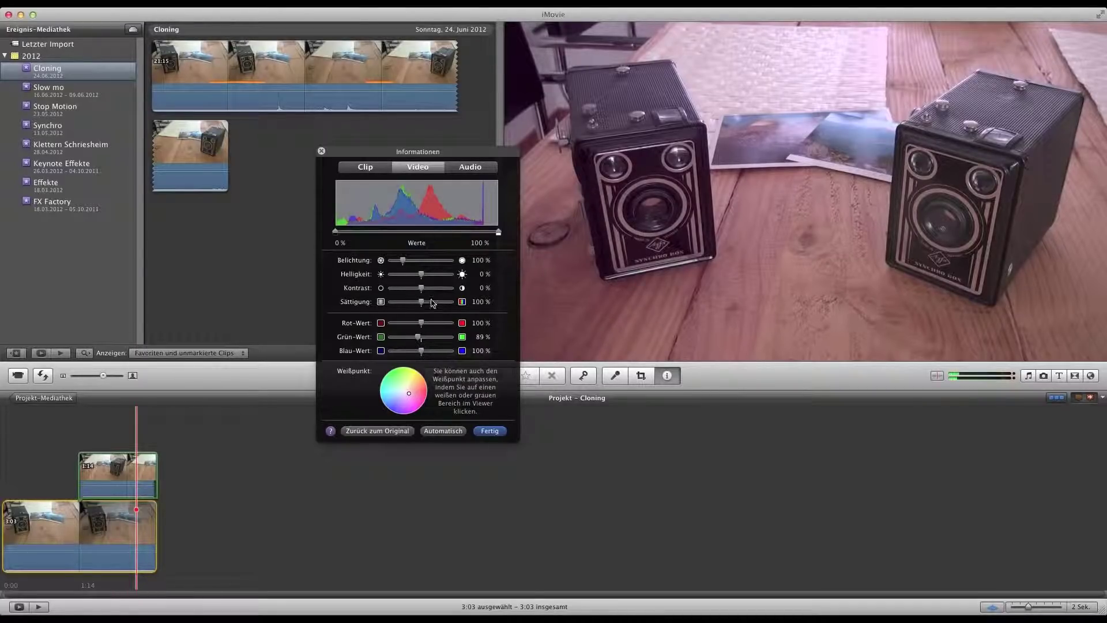
left_click_drag(423, 278, 428, 279)
Apply the Alte Welt video effect to the main 3:03 clip
left_click(671, 379)
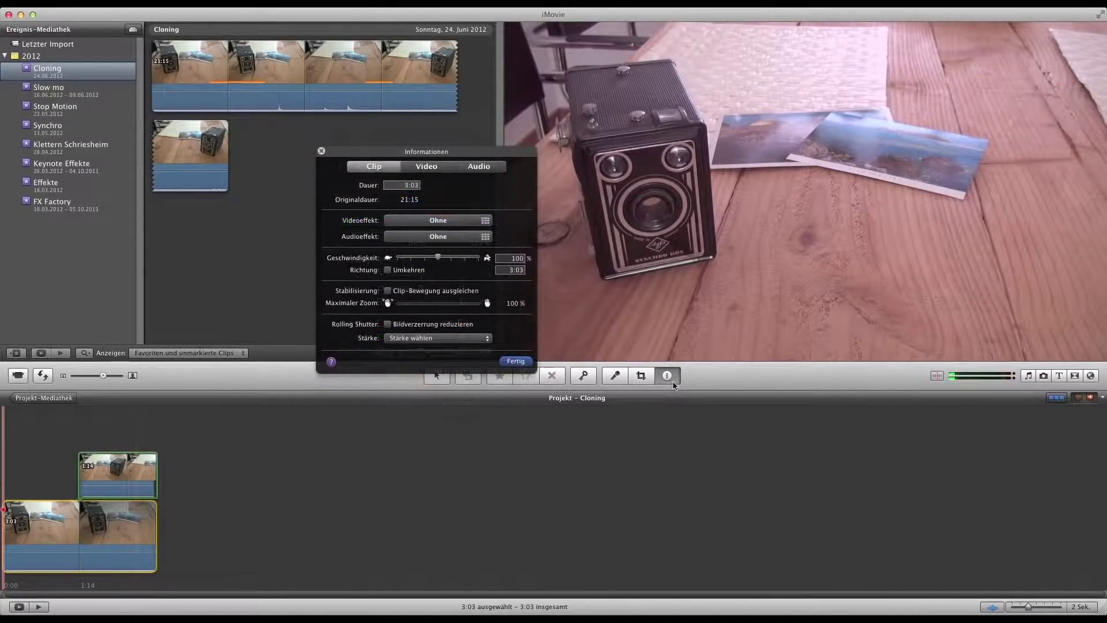
left_click(434, 169)
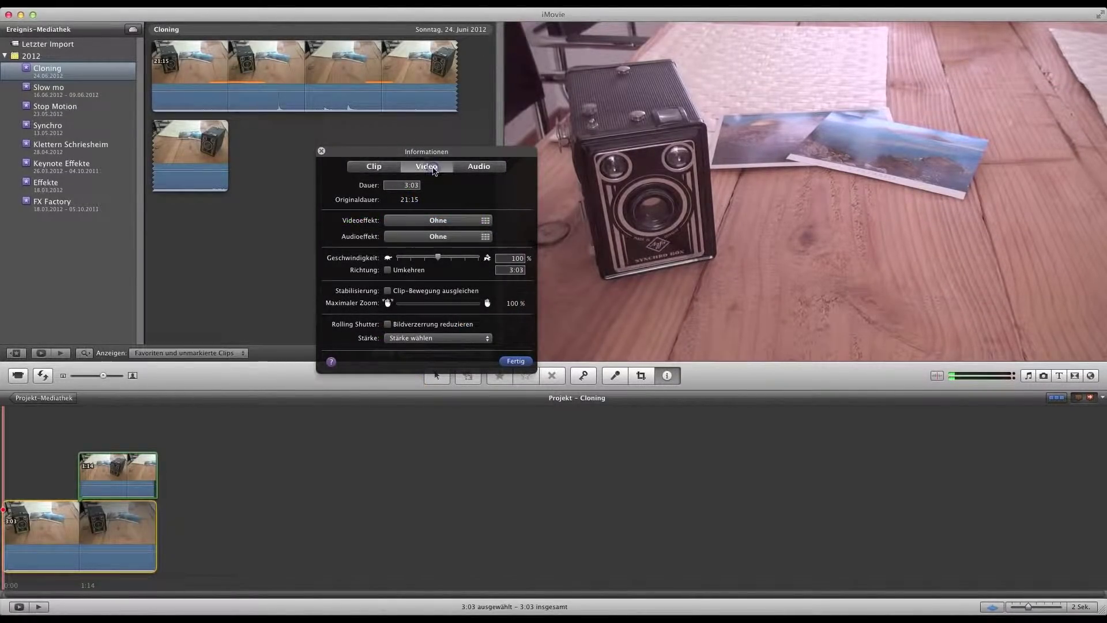
left_click(381, 168)
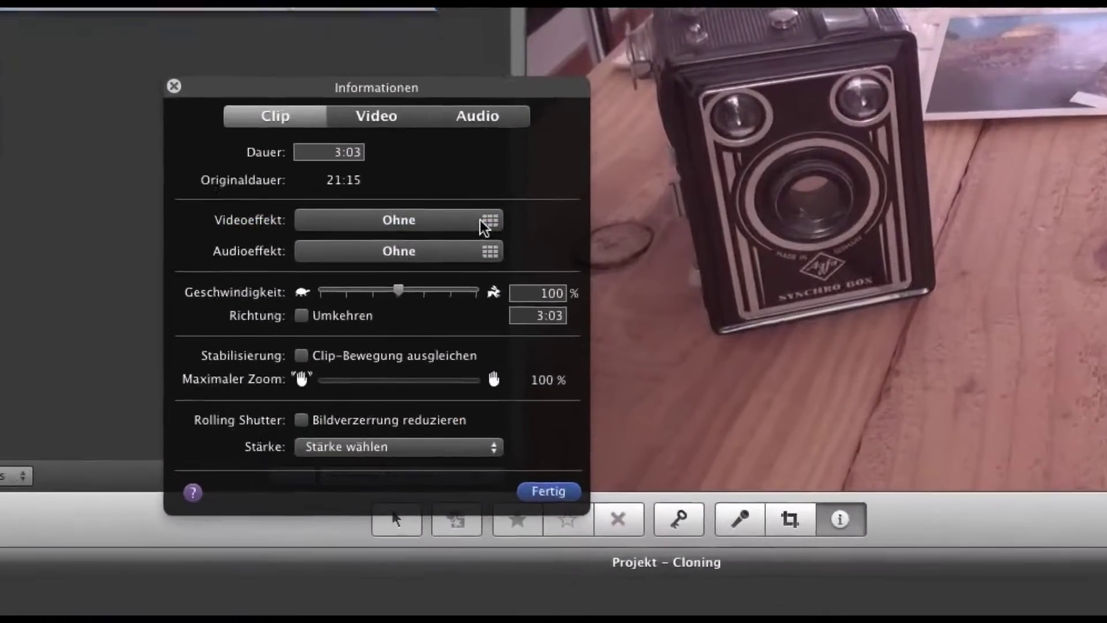
left_click(482, 221)
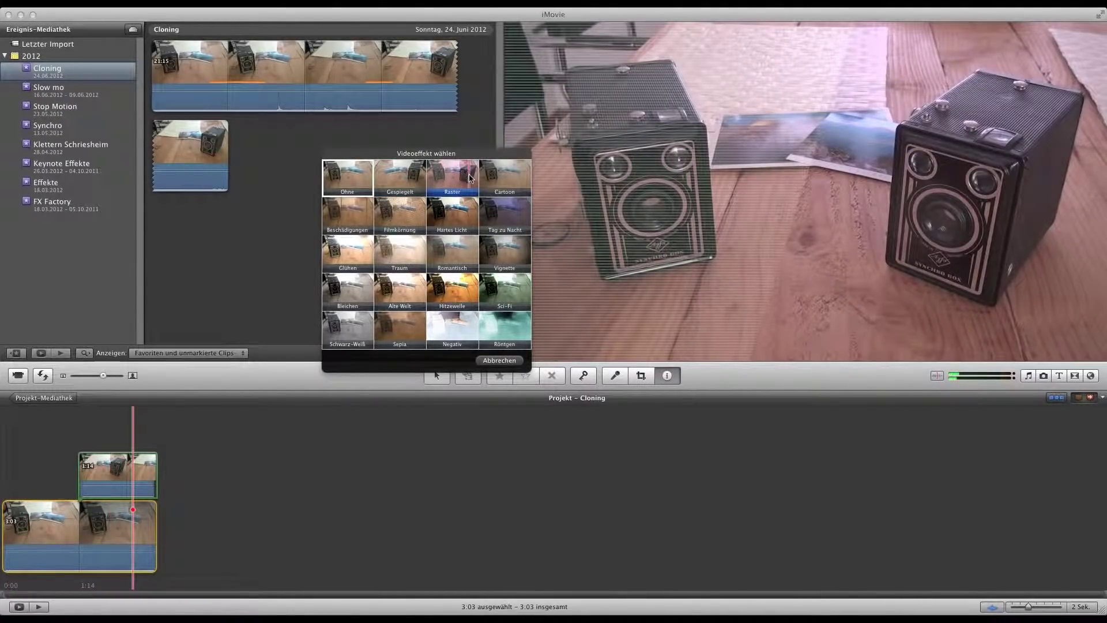
left_click(397, 297)
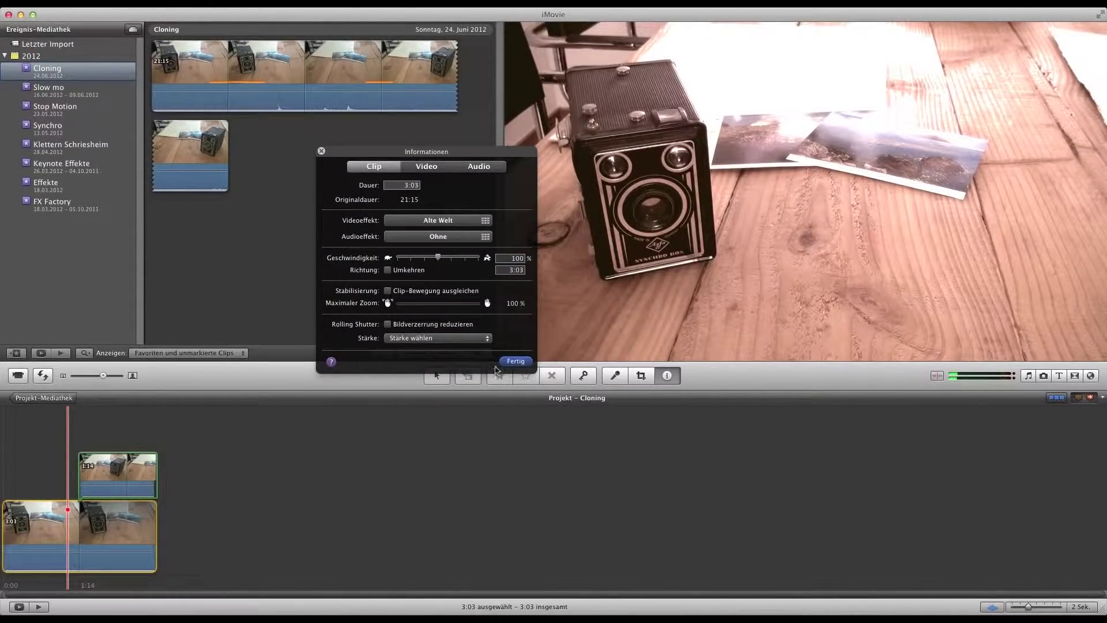
left_click(516, 361)
Check the cutaway clip's audio effects, cancel without choosing one, and view its colour settings
left_click(140, 473)
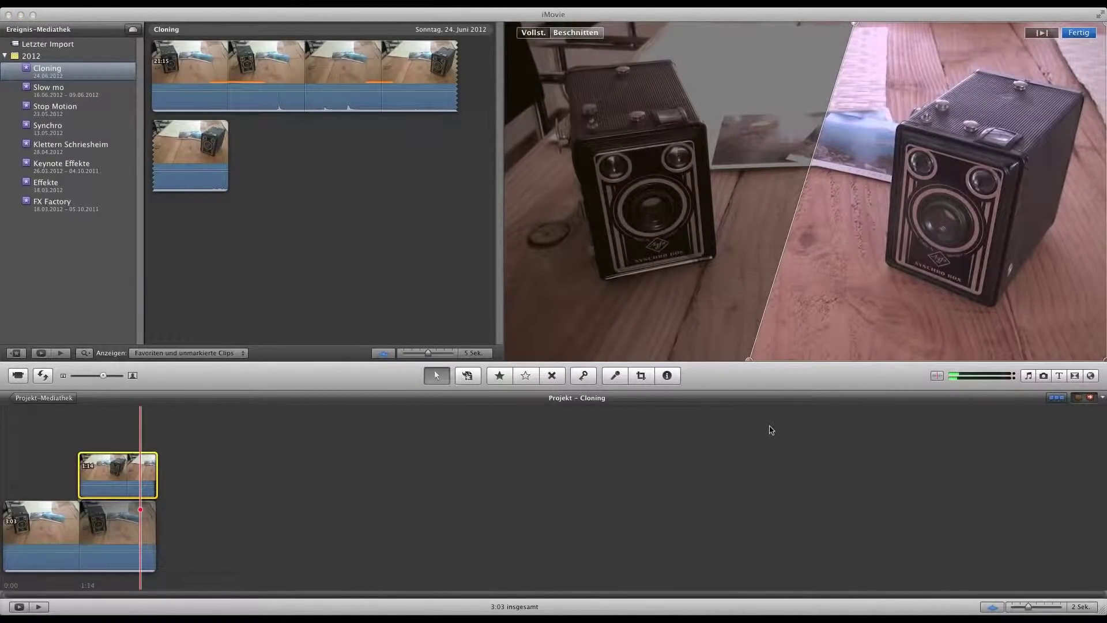
left_click(668, 375)
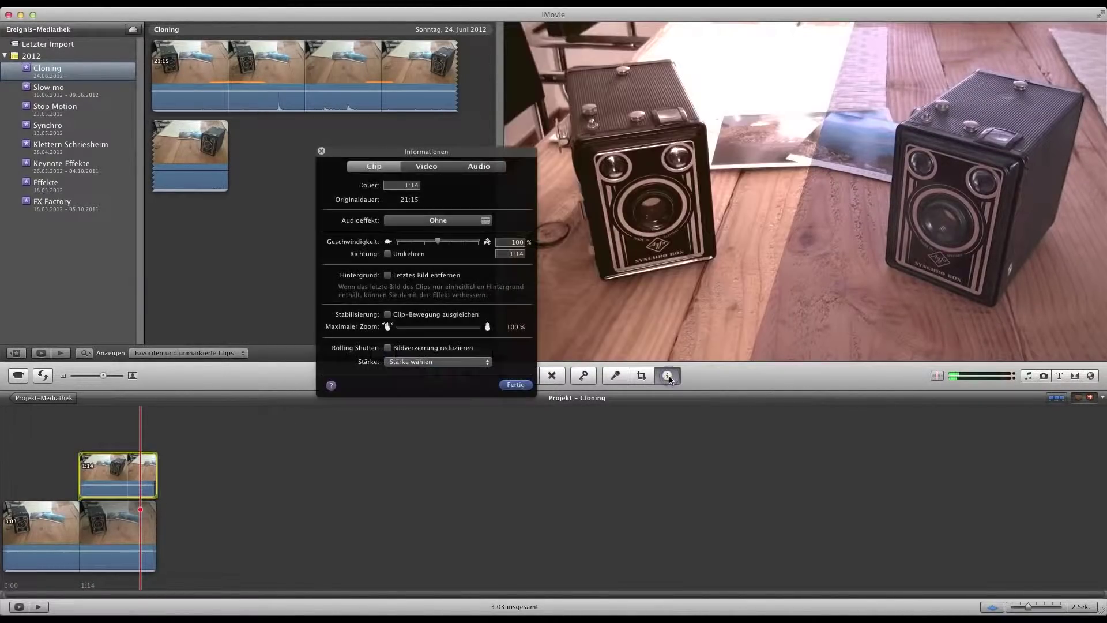
left_click(465, 222)
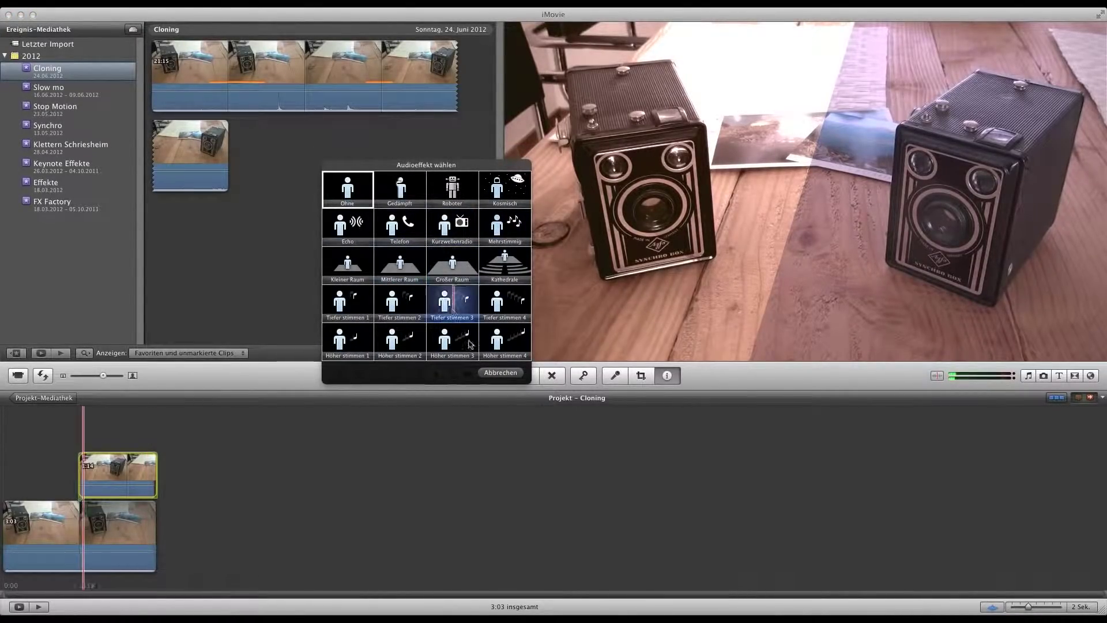
left_click(499, 373)
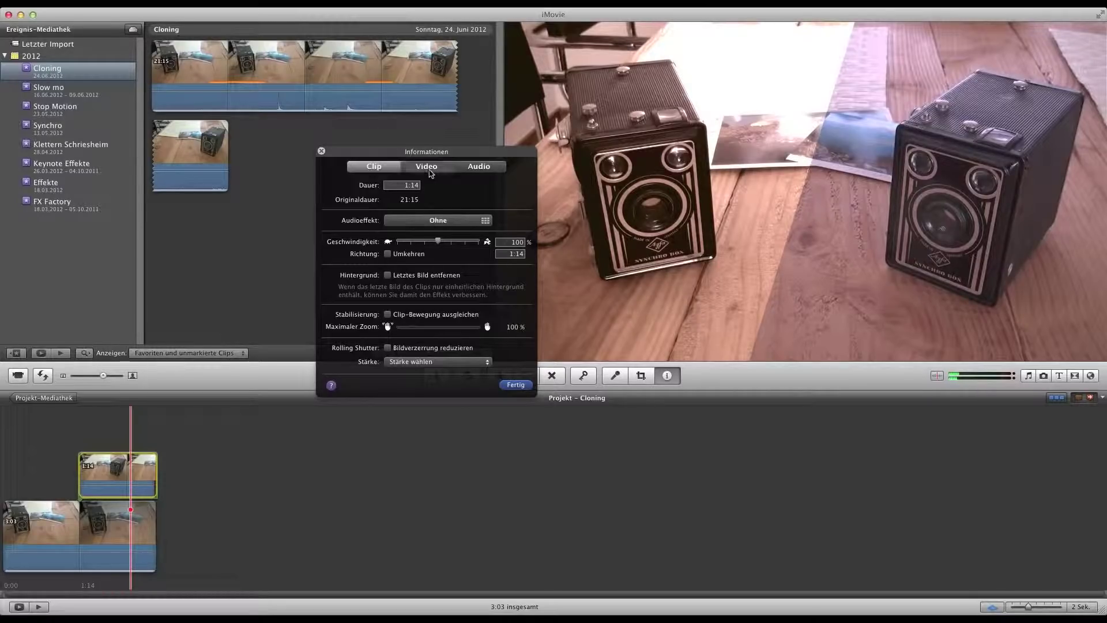
left_click(429, 171)
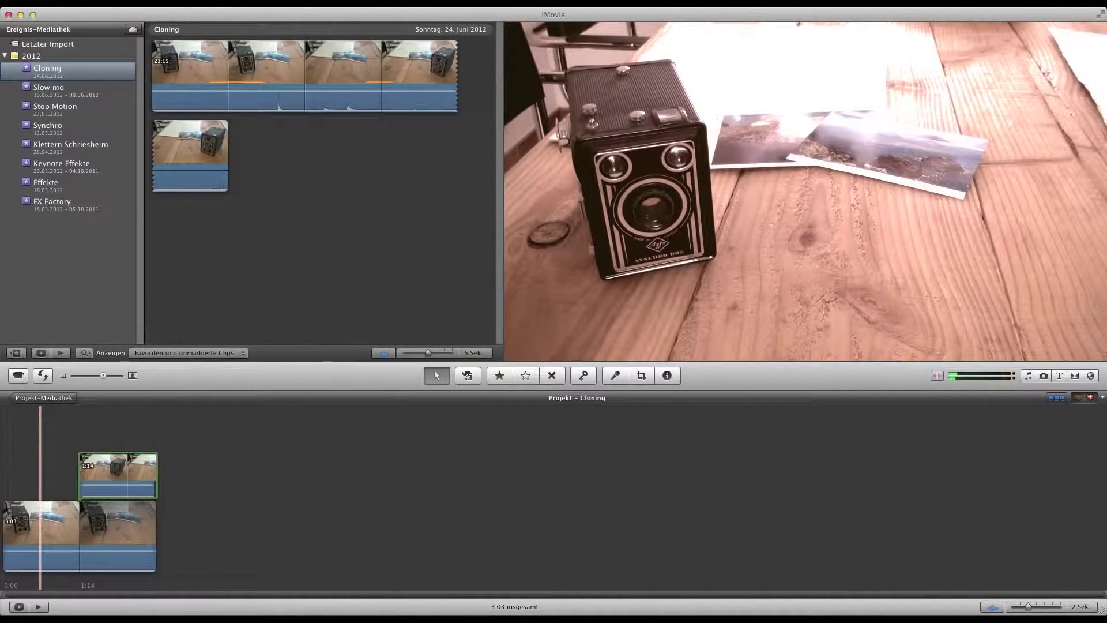
Export the project as Cloning RAW 2.m4v at HD 720p into the Cloning folder
left_click(298, 3)
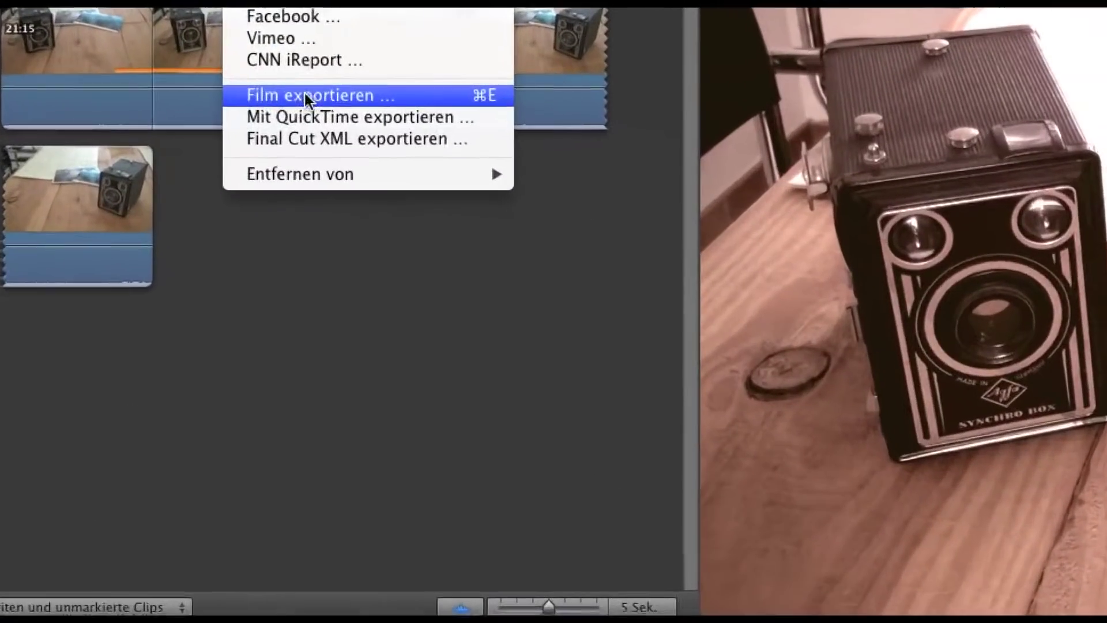
left_click(306, 94)
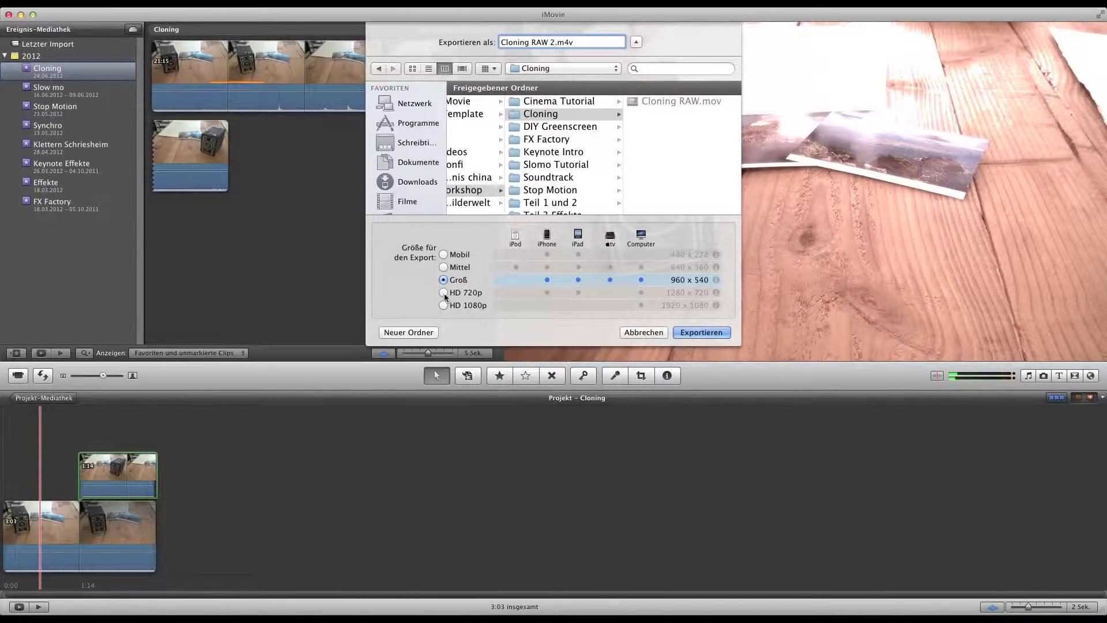
left_click(695, 333)
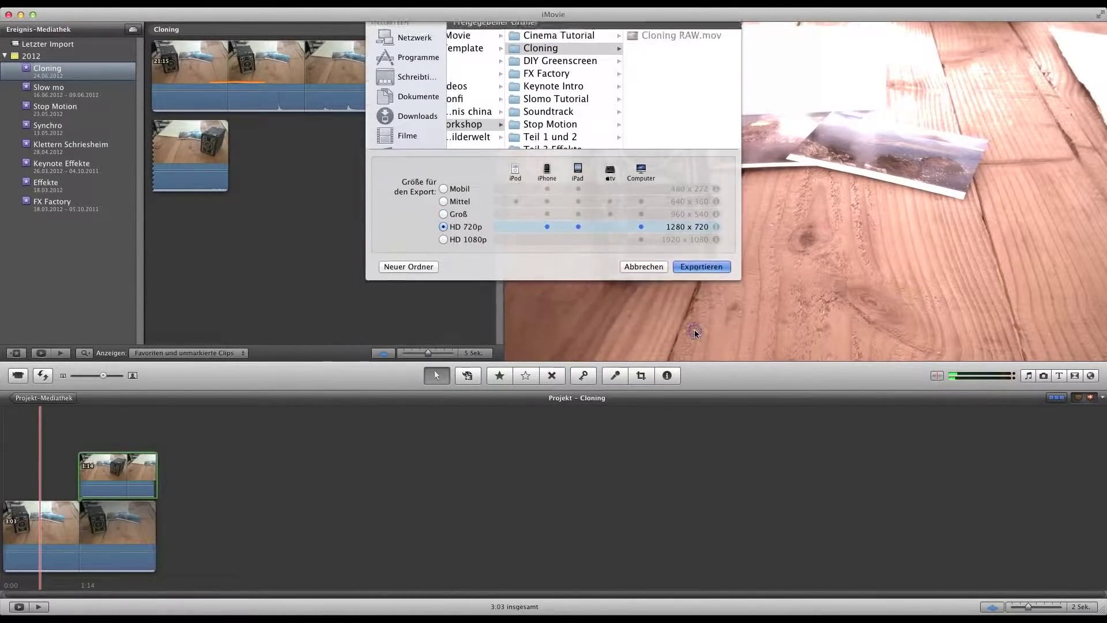
left_click(81, 3)
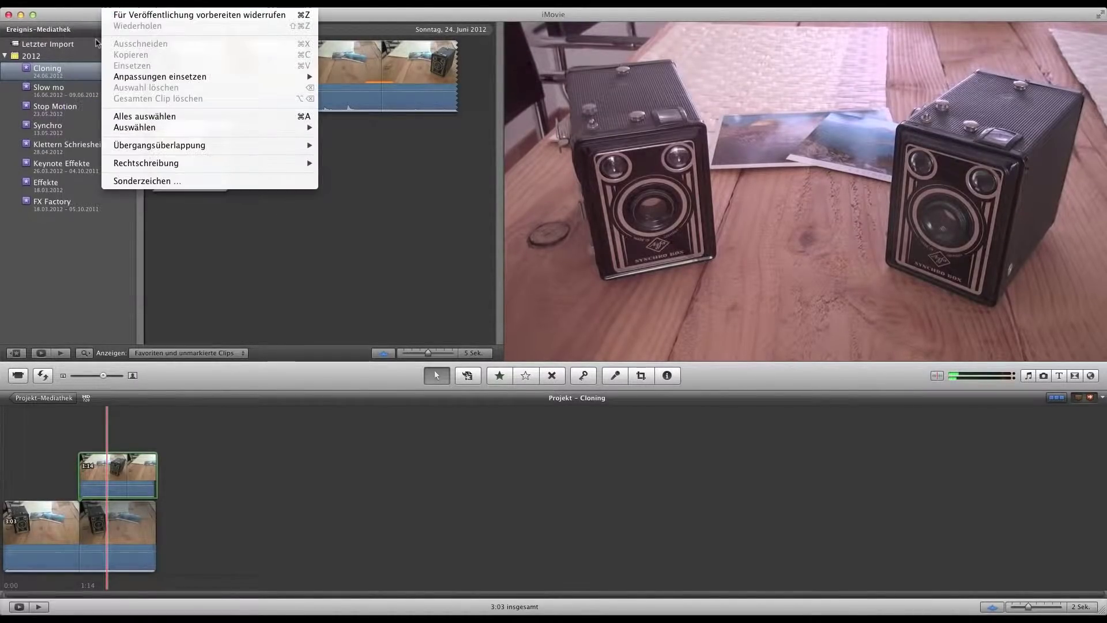
Import the exported Cloning RAW 2 movie from the Cloning folder into the Cloning event
mouse_move(242, 83)
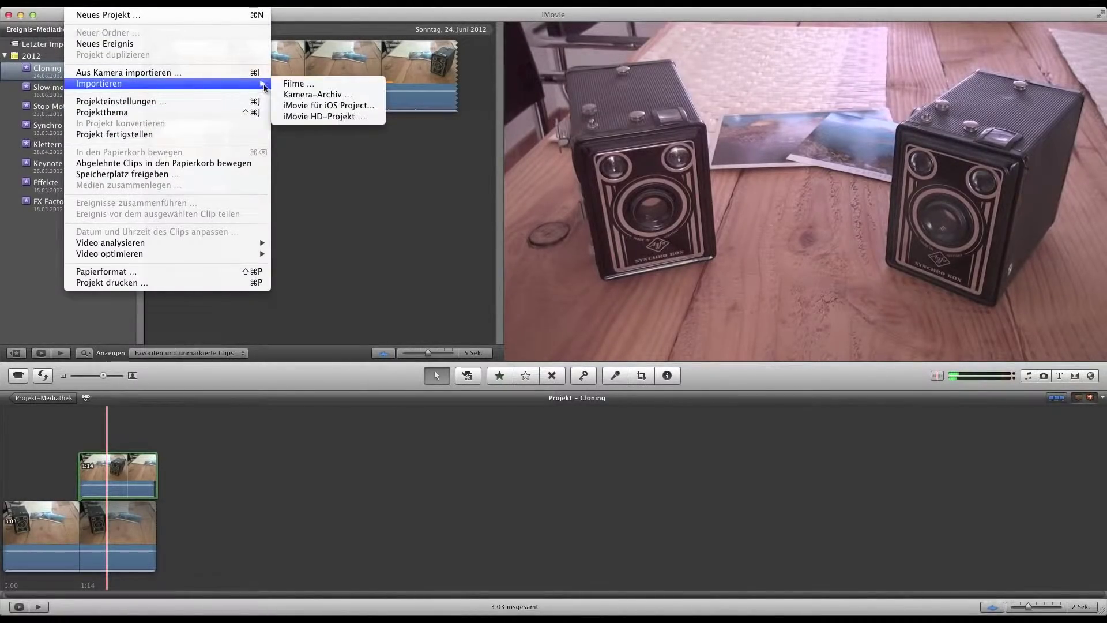
left_click(328, 83)
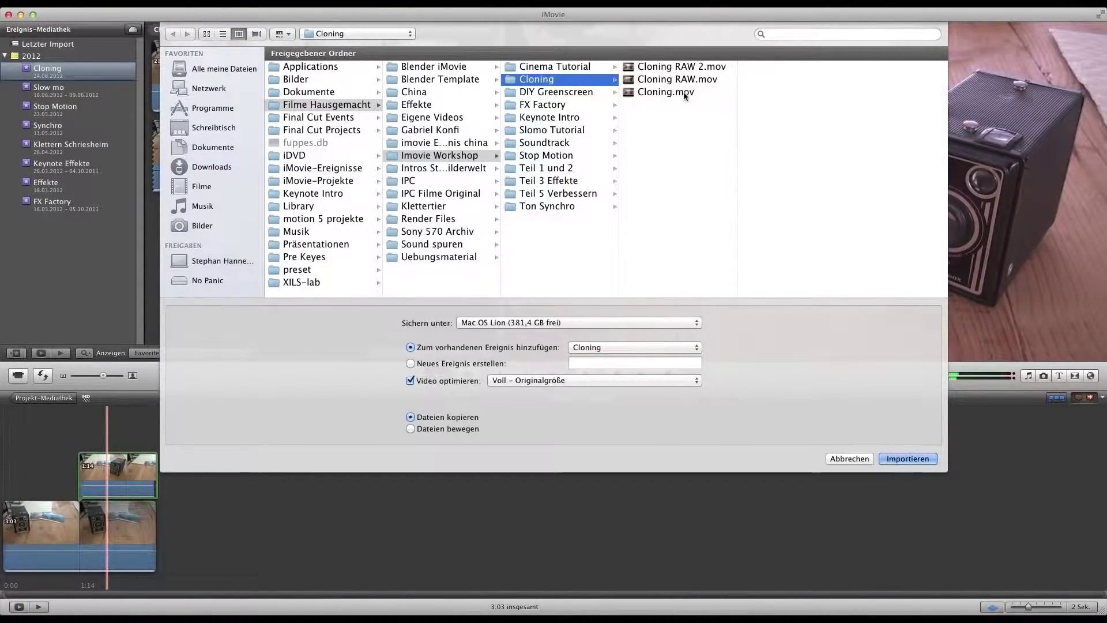
double_click(667, 93)
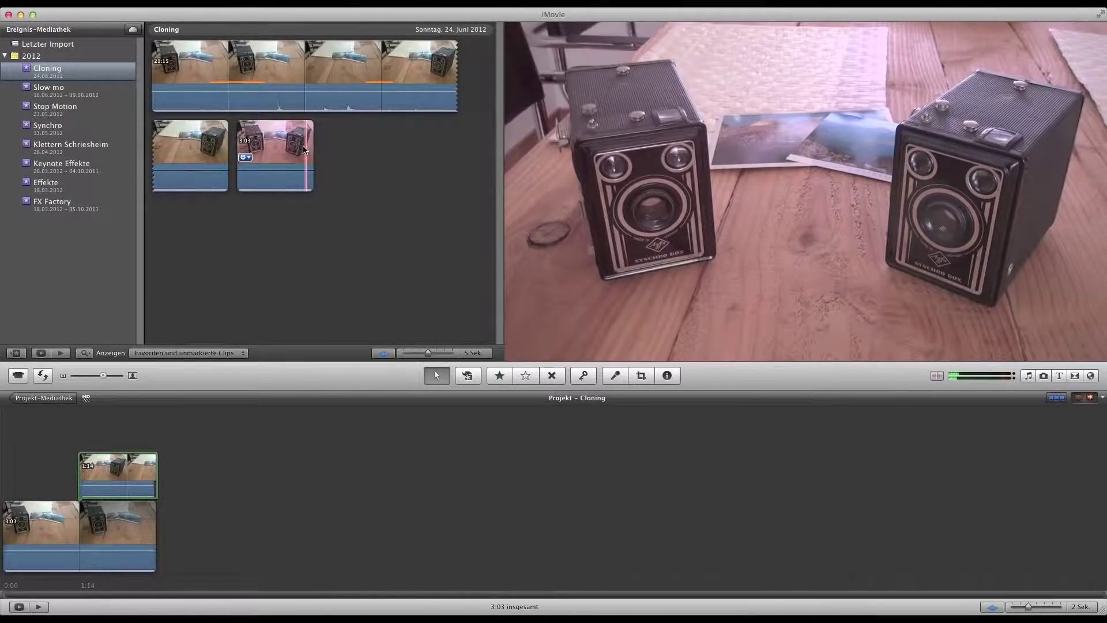
Append the re-imported 3:03 clip, give it the Alte Welt effect, and play the project
left_click_drag(287, 150, 261, 526)
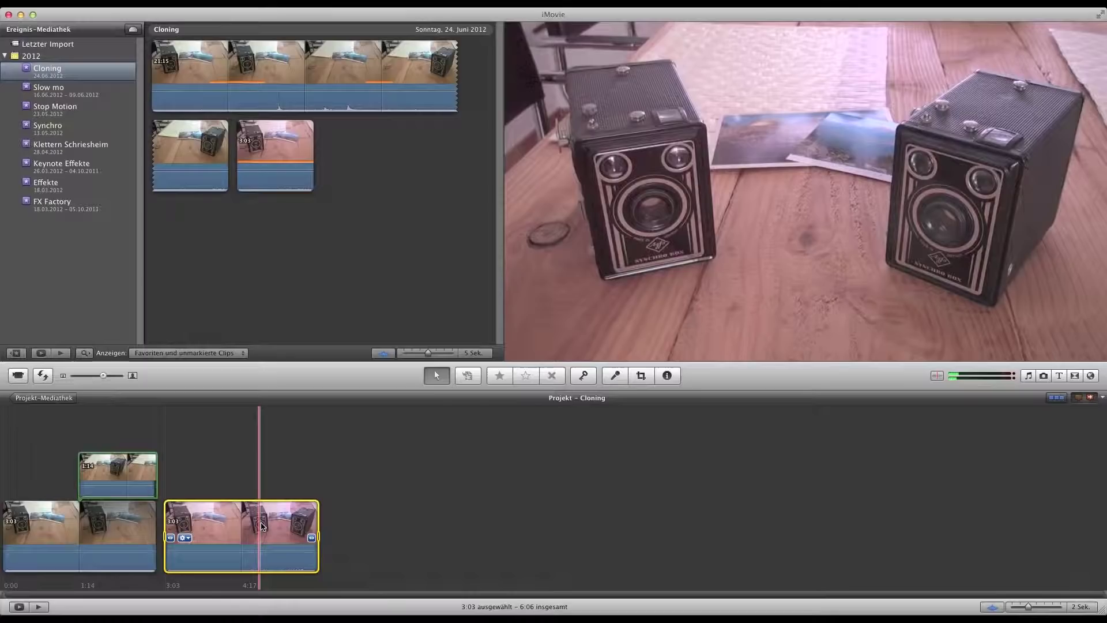
double_click(262, 526)
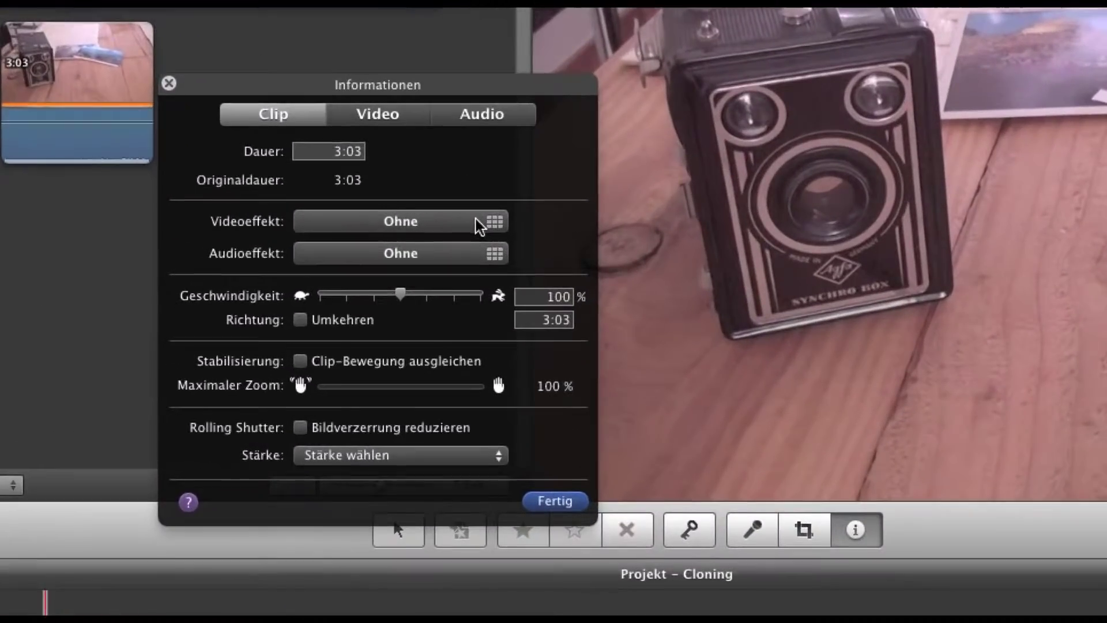
left_click(477, 224)
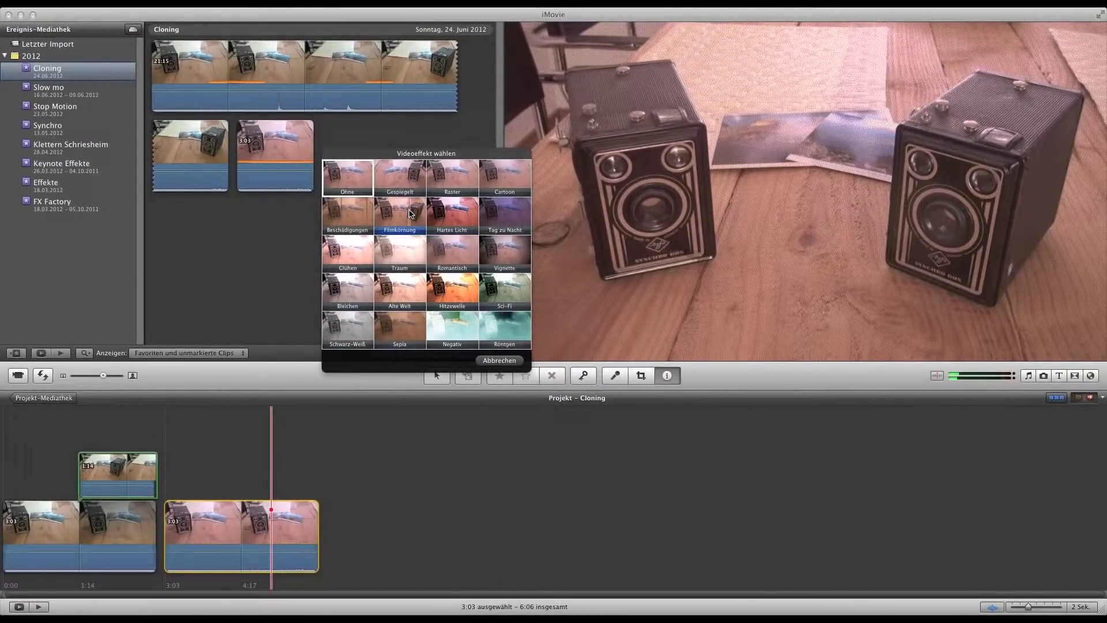
left_click(396, 291)
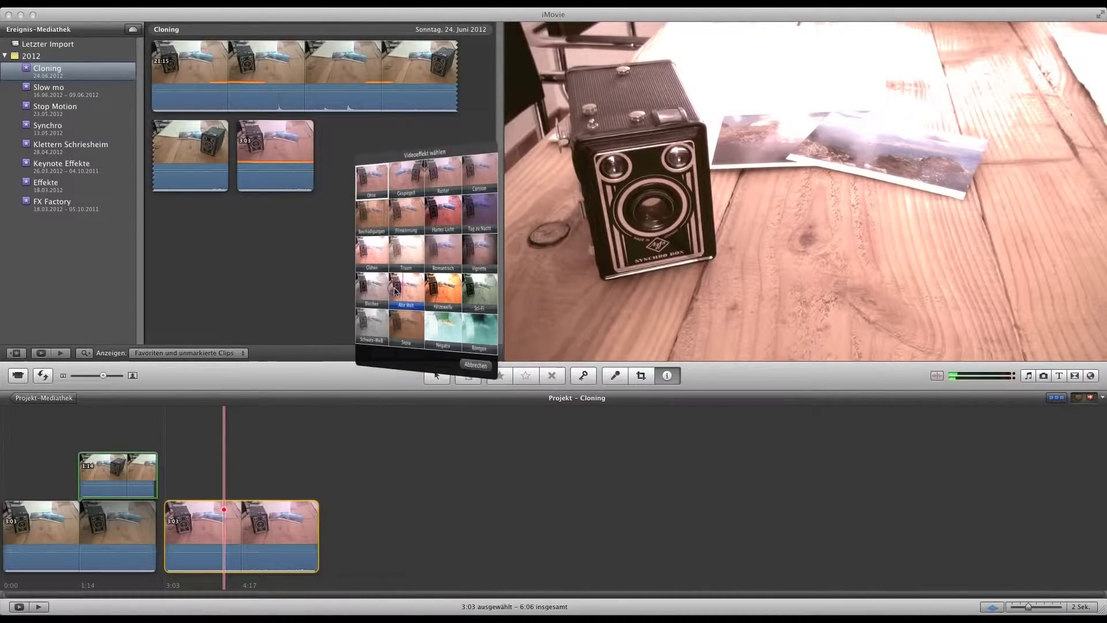
left_click(527, 364)
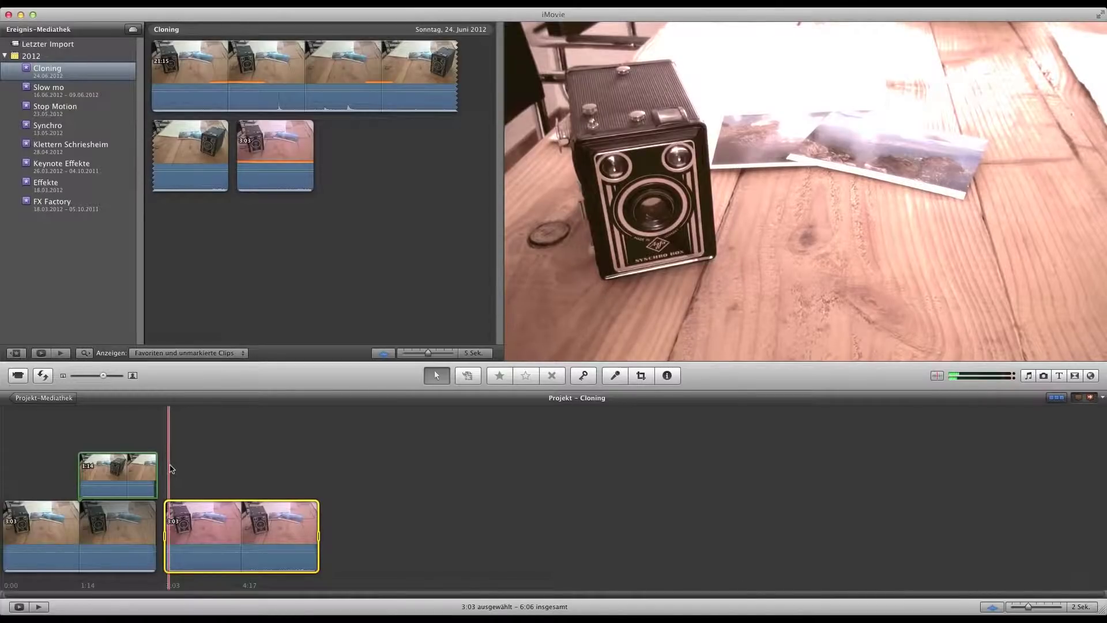
key("space")
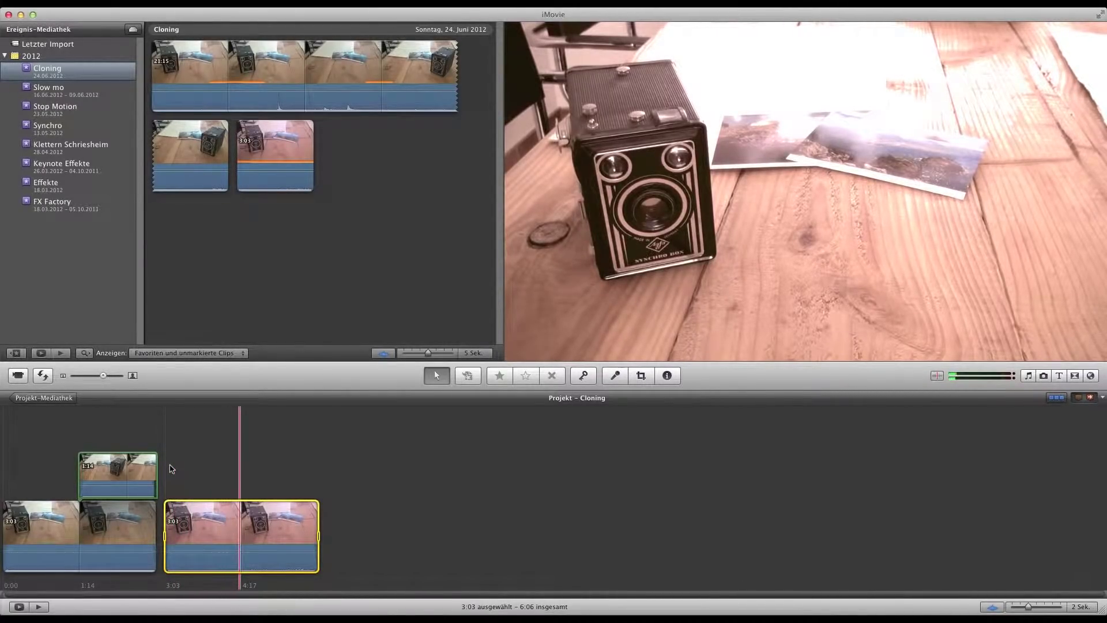
key("space")
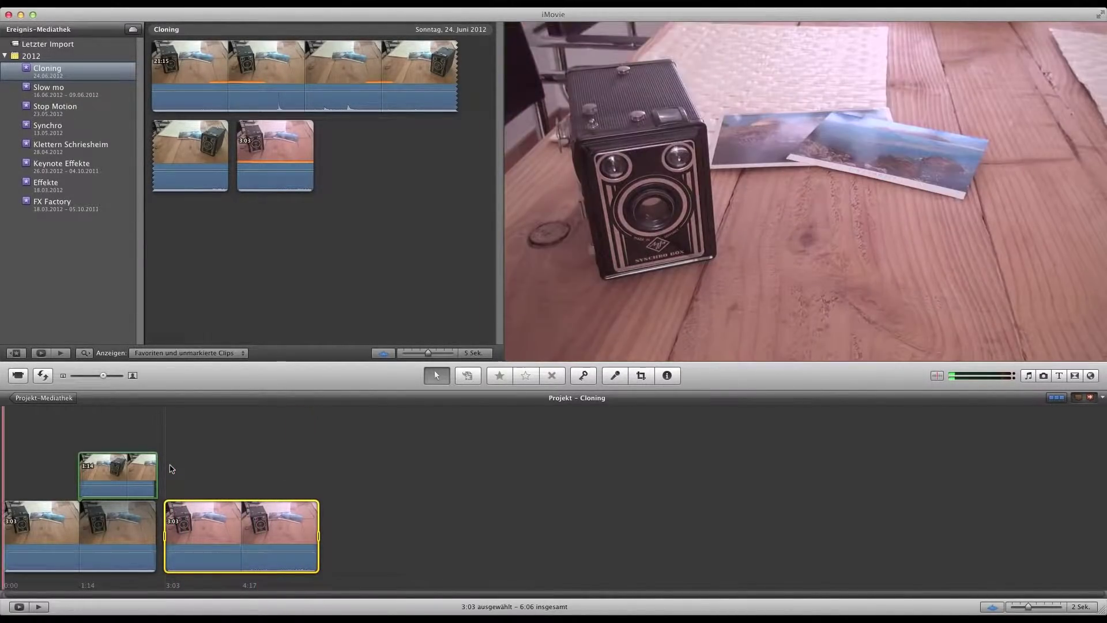